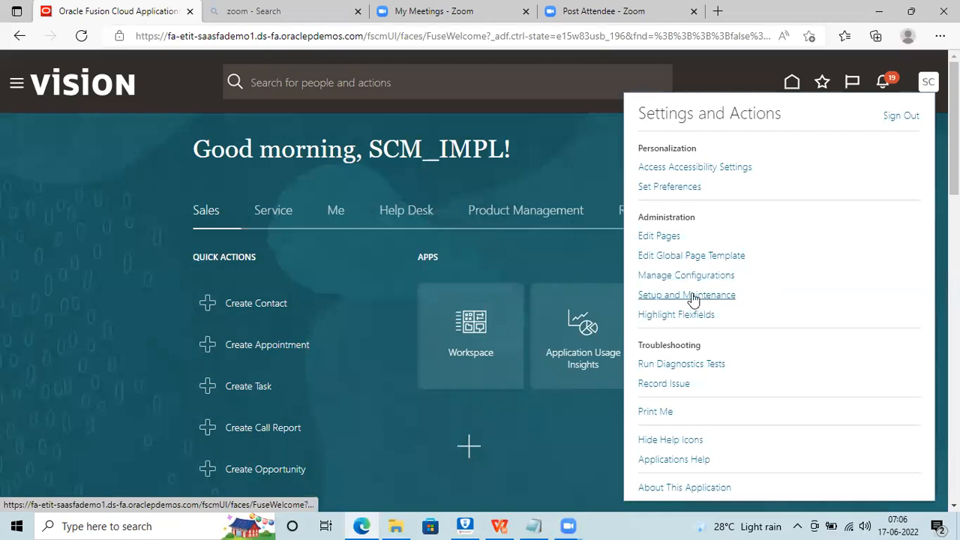
# In Setup and Maintenance, select the Procurement offering and open Manage Inventory Organizations under Organization Structures.
pyautogui.click(689, 295)
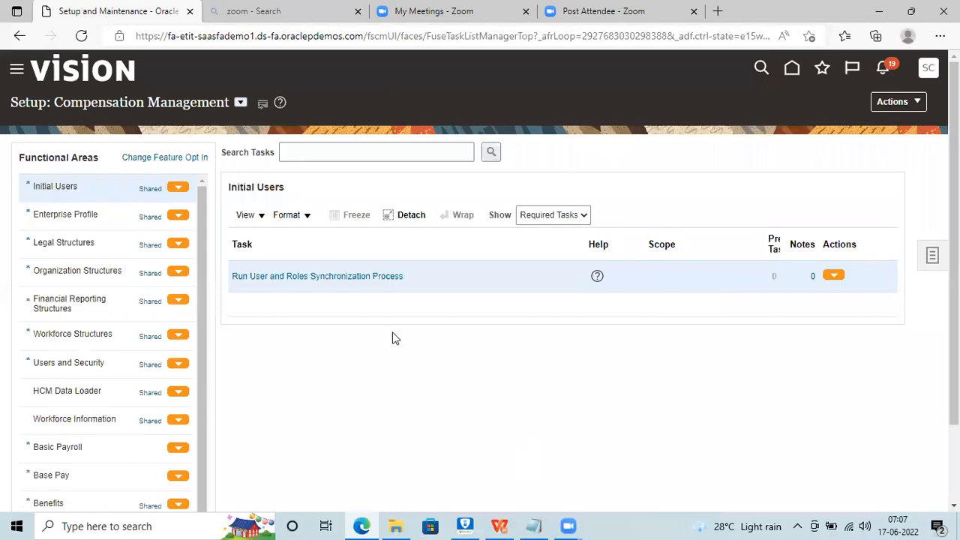
pyautogui.click(240, 103)
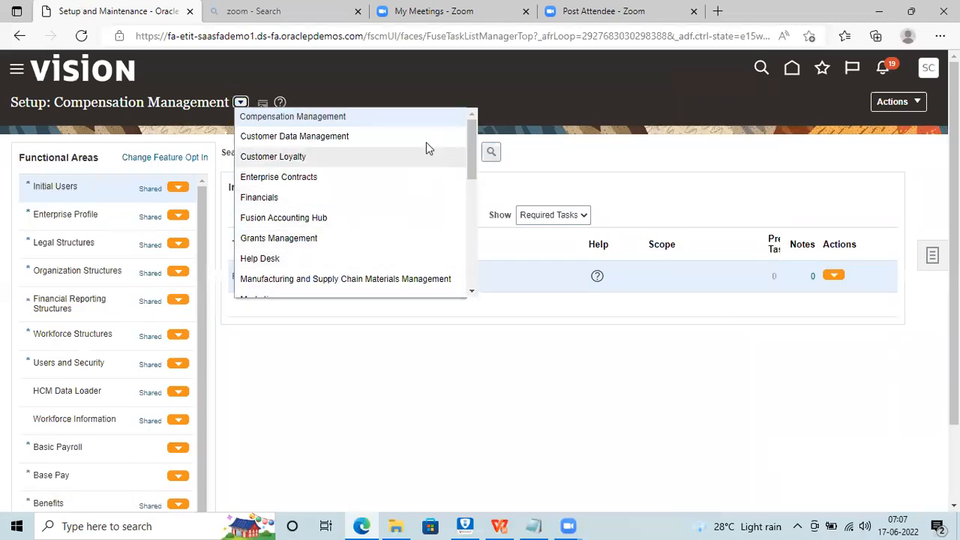
pyautogui.moveTo(466, 153); pyautogui.dragTo(464, 183)
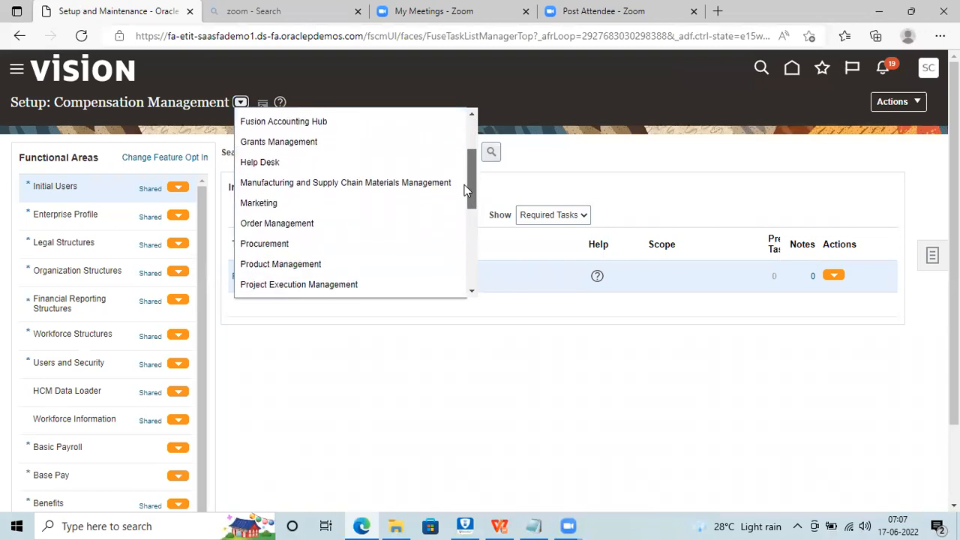
pyautogui.click(283, 242)
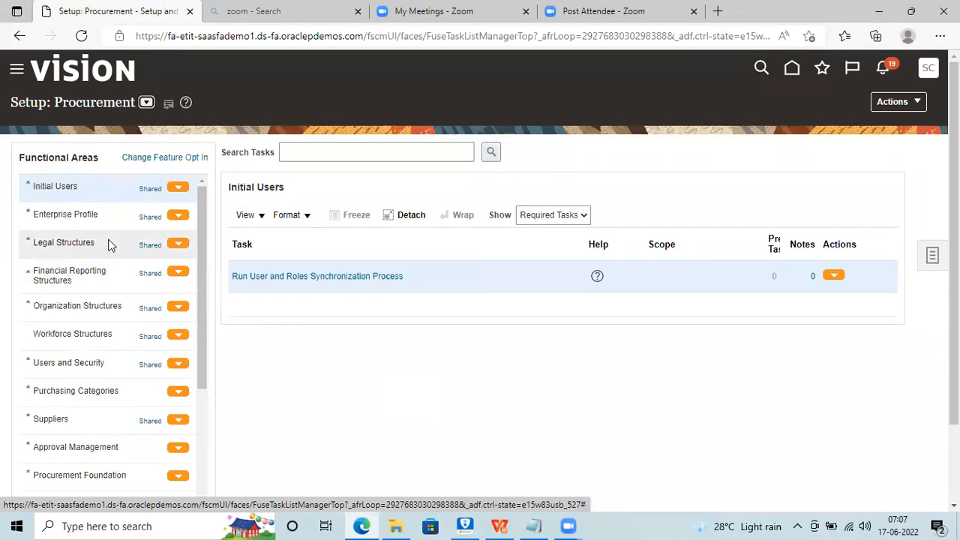
pyautogui.click(86, 304)
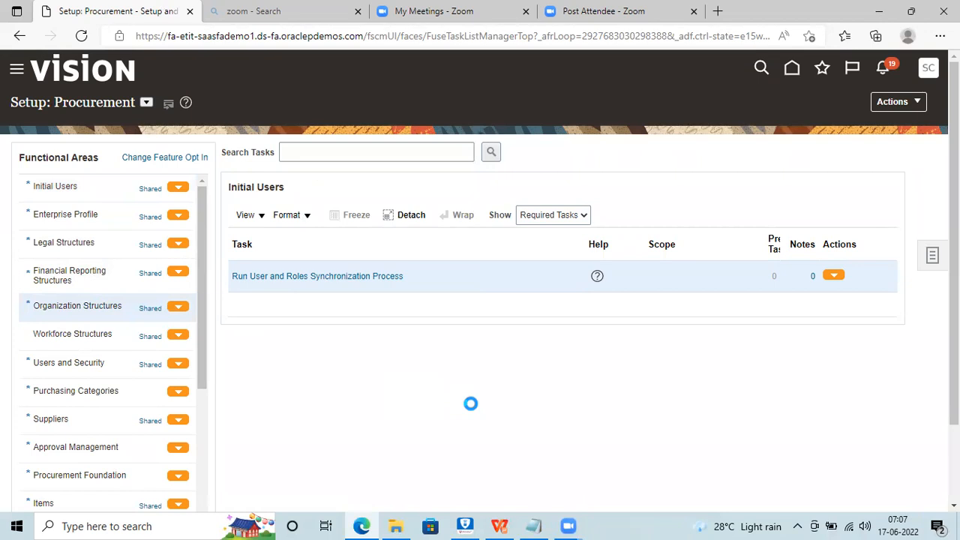
pyautogui.click(324, 421)
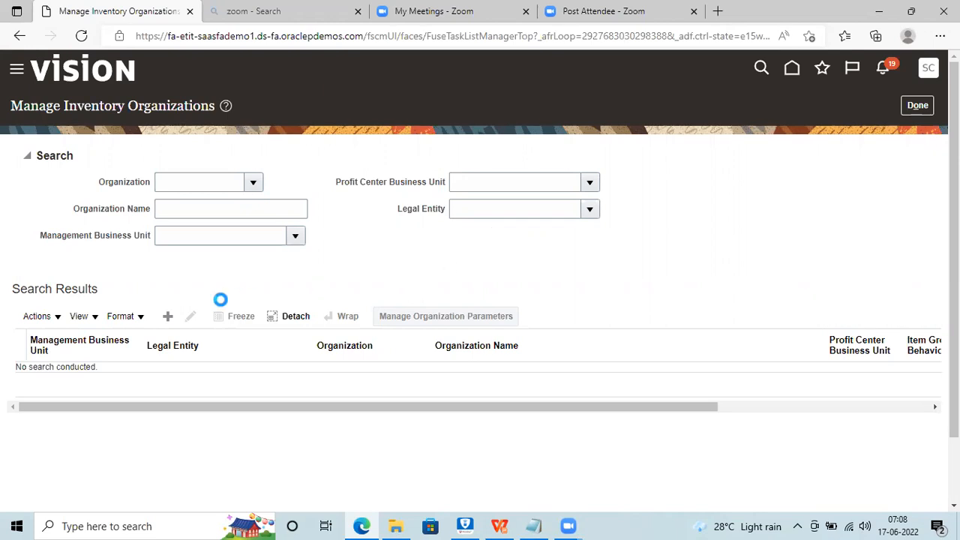
# Start a new inventory organization named Callaway with organization code 0087.
pyautogui.click(172, 225)
pyautogui.write('Callaway')
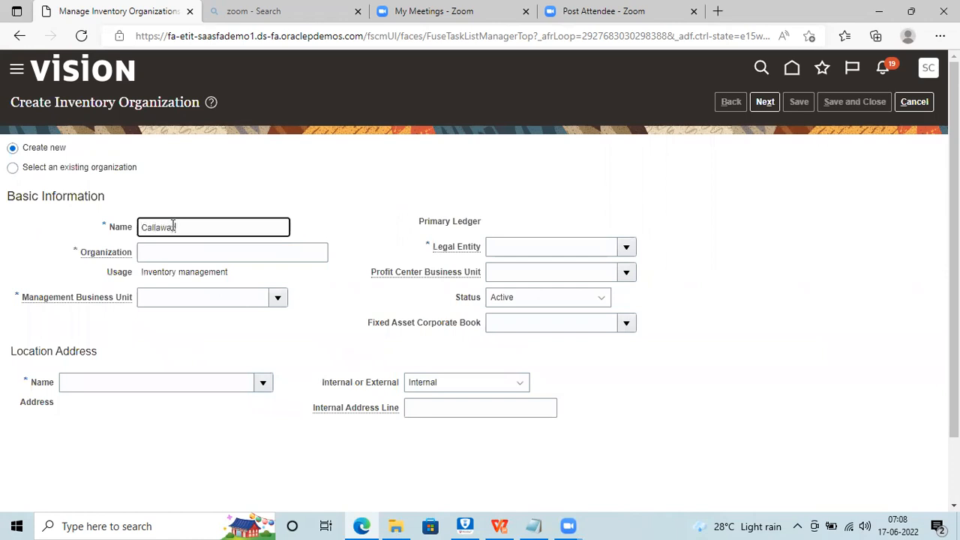
pyautogui.click(208, 252)
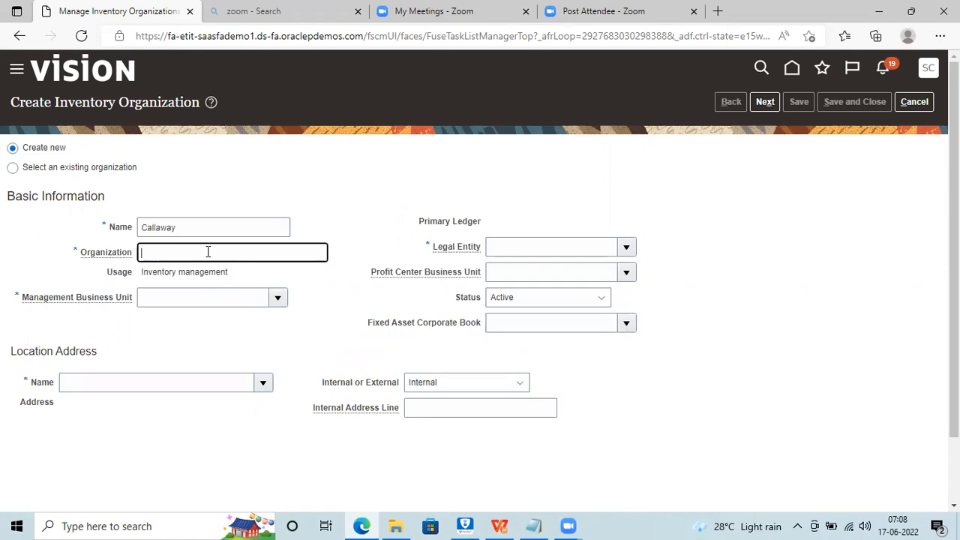
pyautogui.write('0087')
pyautogui.click(826, 333)
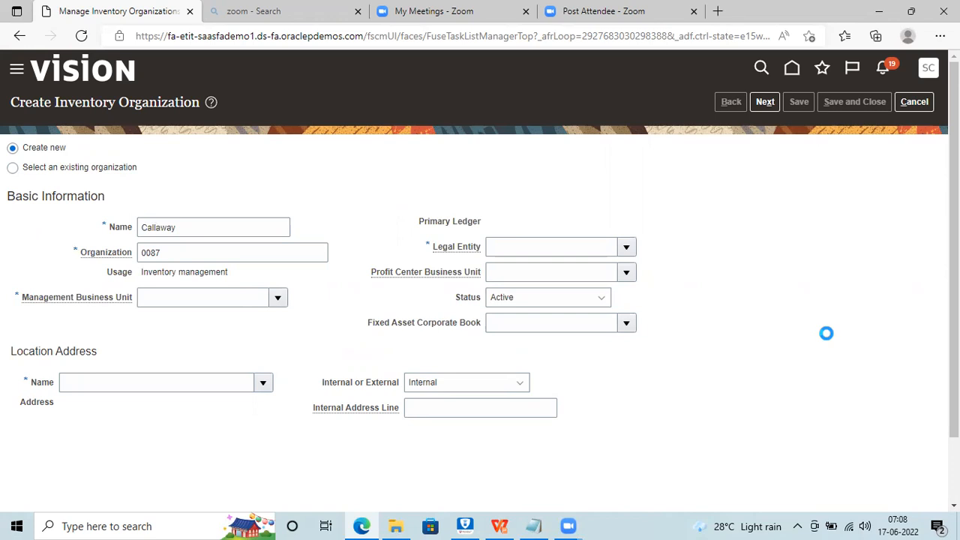
# Assign France Business Unit as the management business unit and France Legal Entity as the legal entity.
pyautogui.click(279, 297)
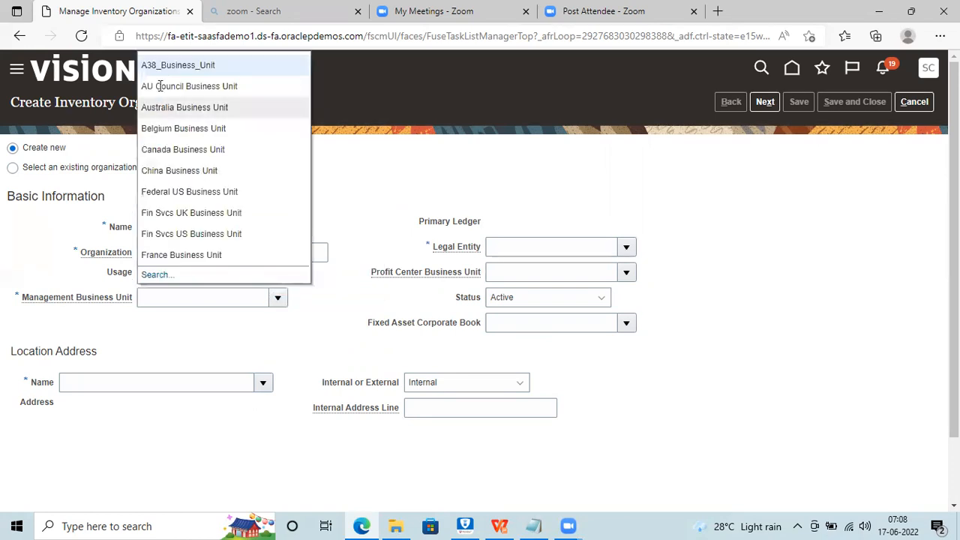
pyautogui.click(158, 275)
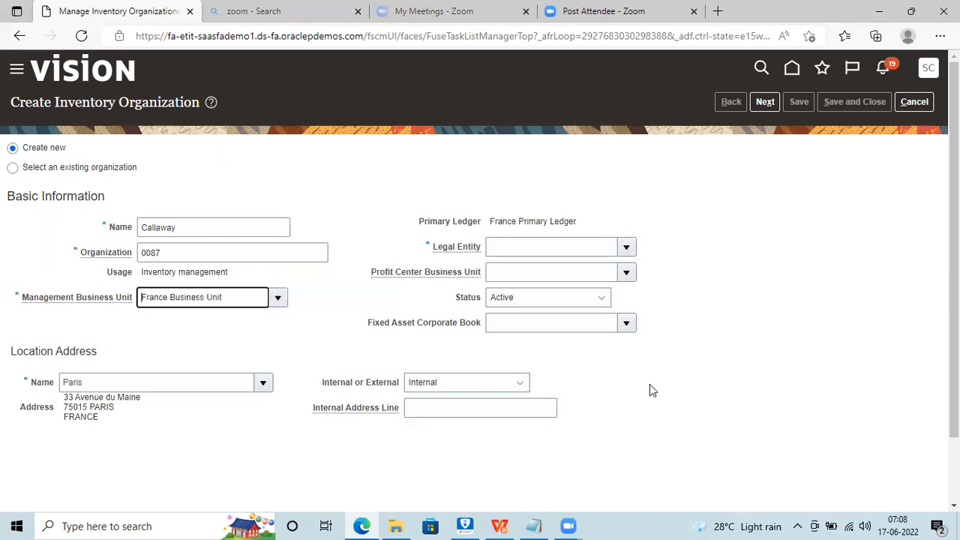
pyautogui.click(626, 246)
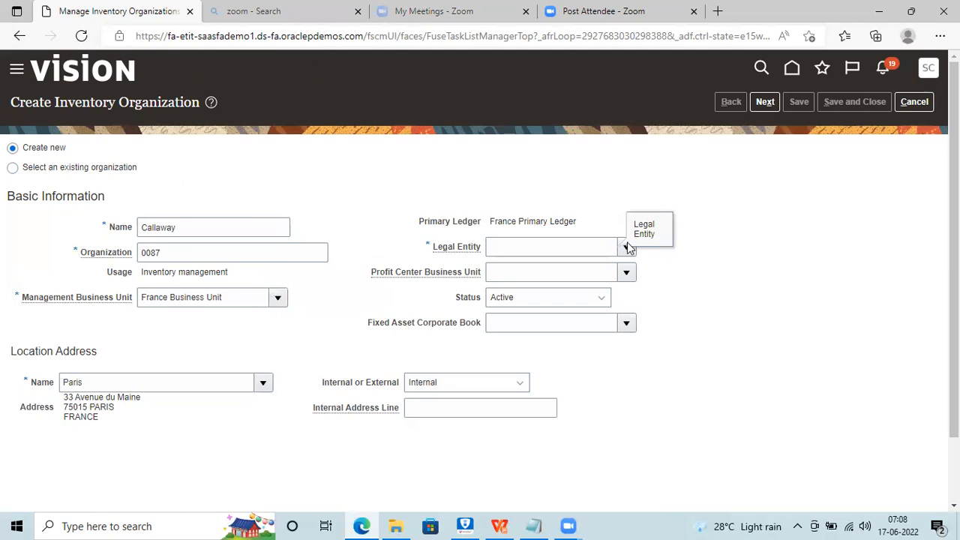
pyautogui.click(570, 267)
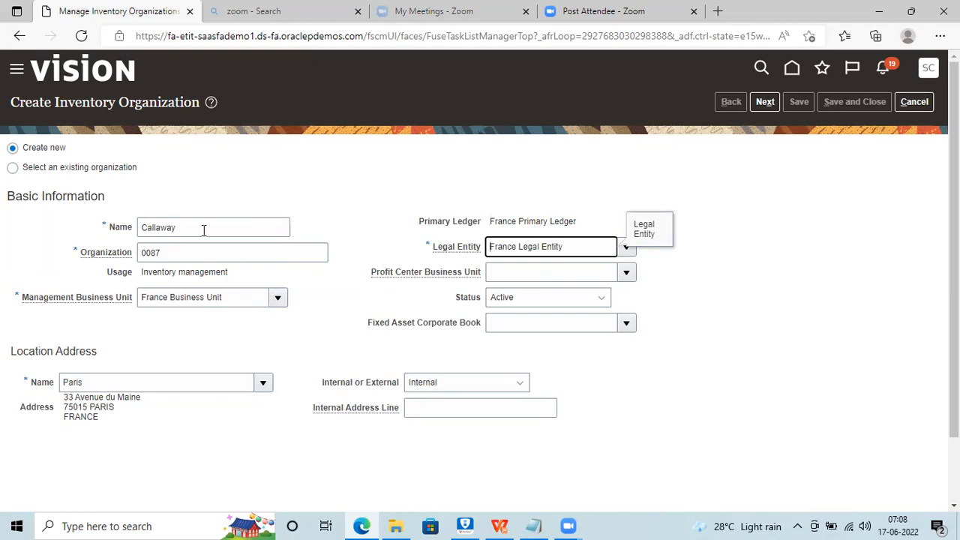
# Try to change the new inventory organization's code to 003.
pyautogui.moveTo(203, 229); pyautogui.dragTo(112, 232)
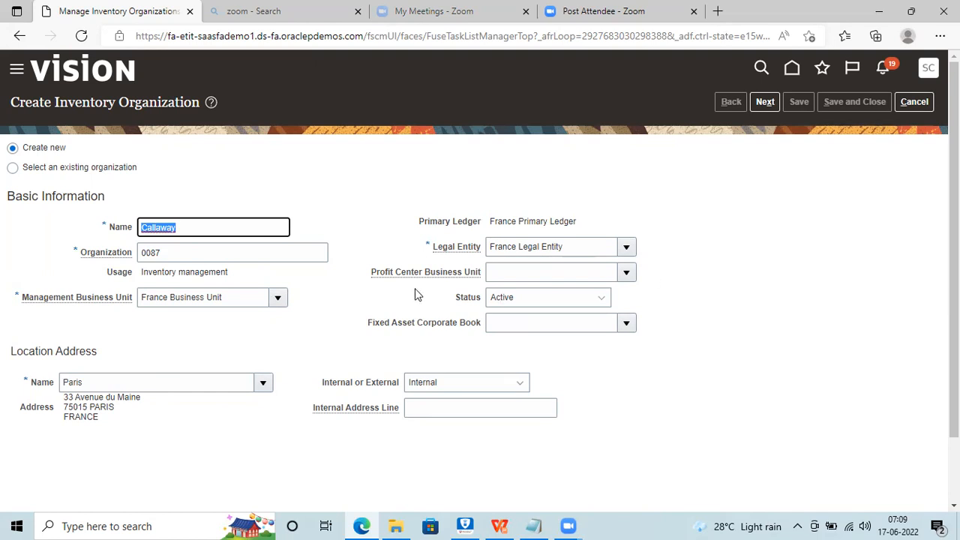
pyautogui.click(197, 254)
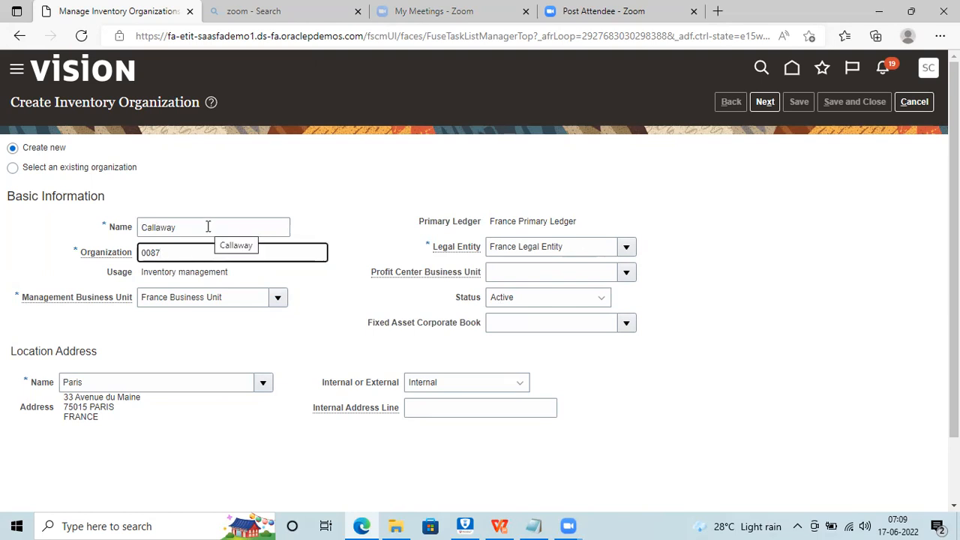
pyautogui.press('BackSpace')
pyautogui.press('BackSpace')
pyautogui.write('3')
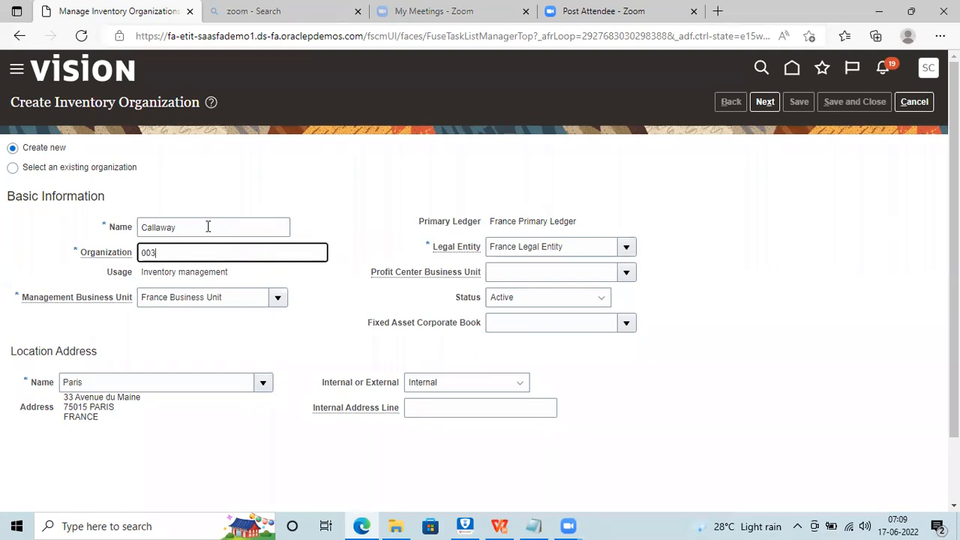
pyautogui.click(678, 385)
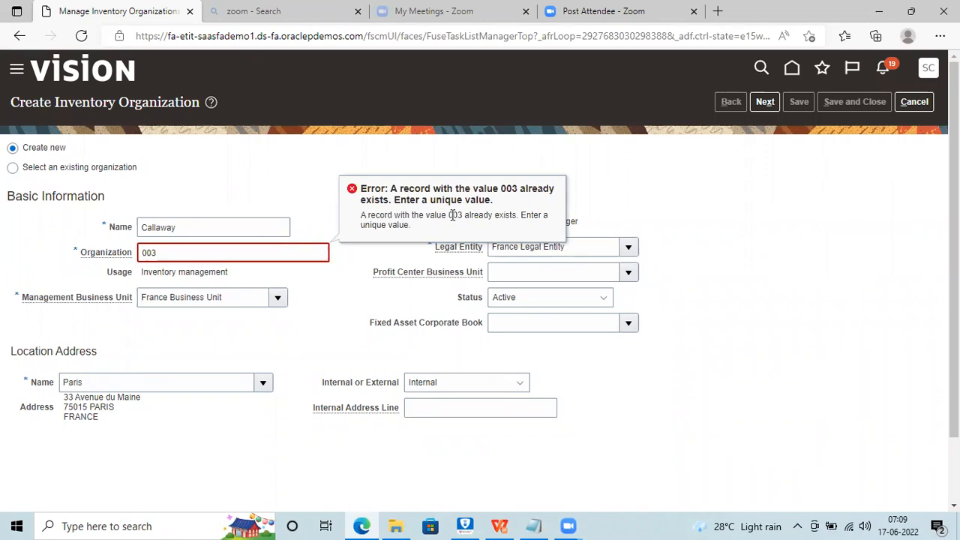
# Set the organization code back to 0087.
pyautogui.click(208, 254)
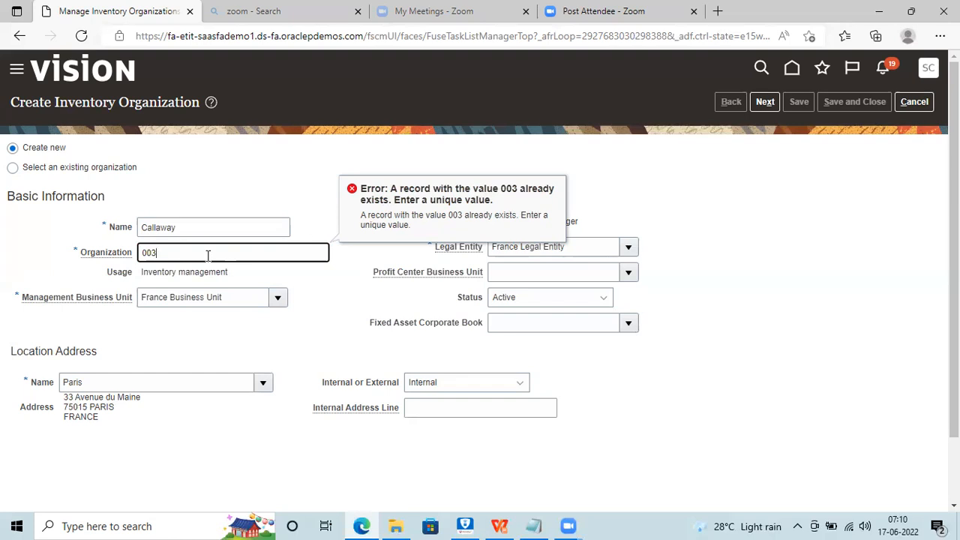
pyautogui.press('BackSpace')
pyautogui.write('87')
pyautogui.click(643, 418)
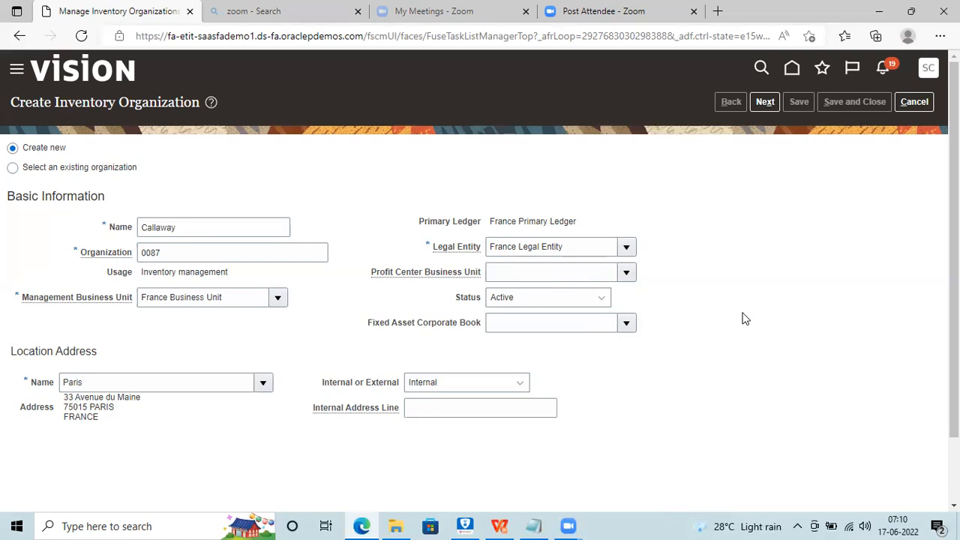
# Check the available status options, leave the status Active, and continue to Callaway's inventory organization parameters.
pyautogui.click(584, 310)
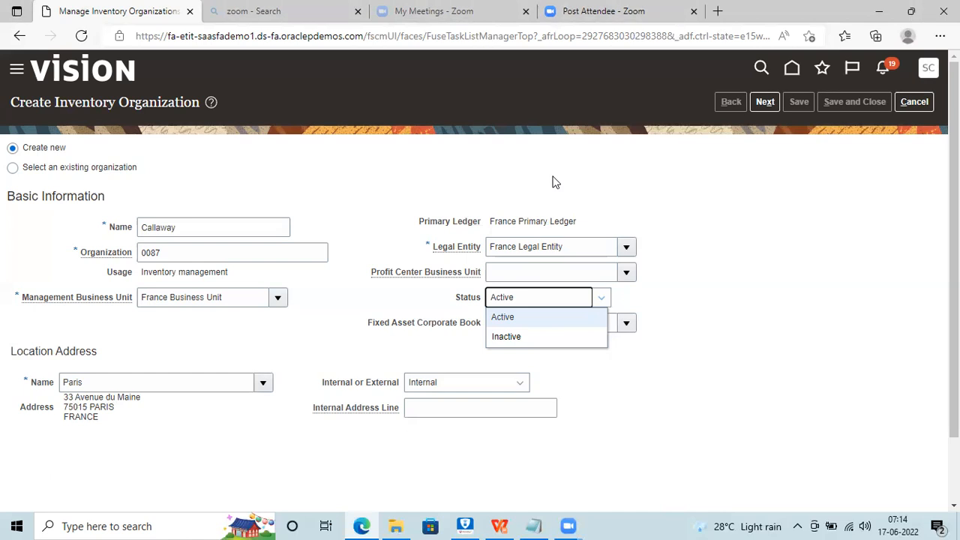
pyautogui.click(862, 307)
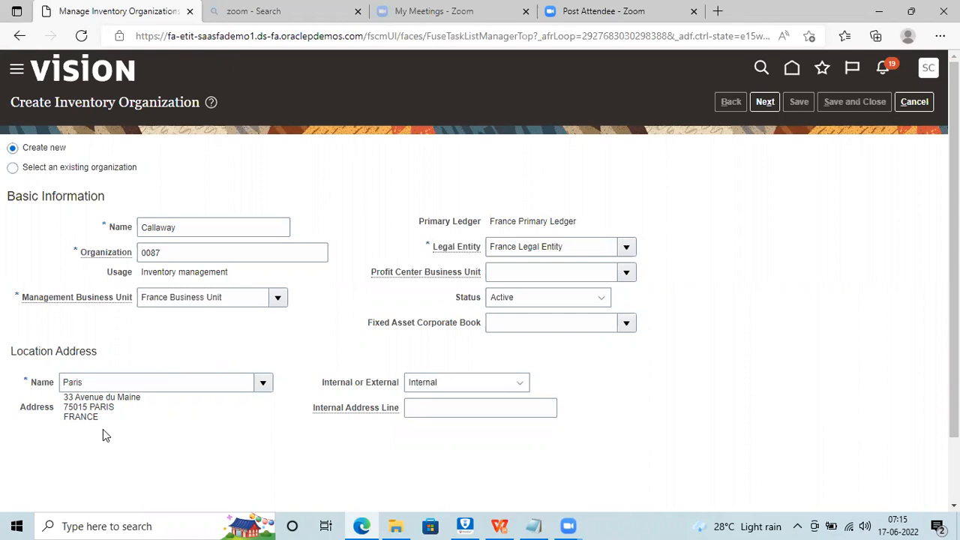
pyautogui.click(762, 106)
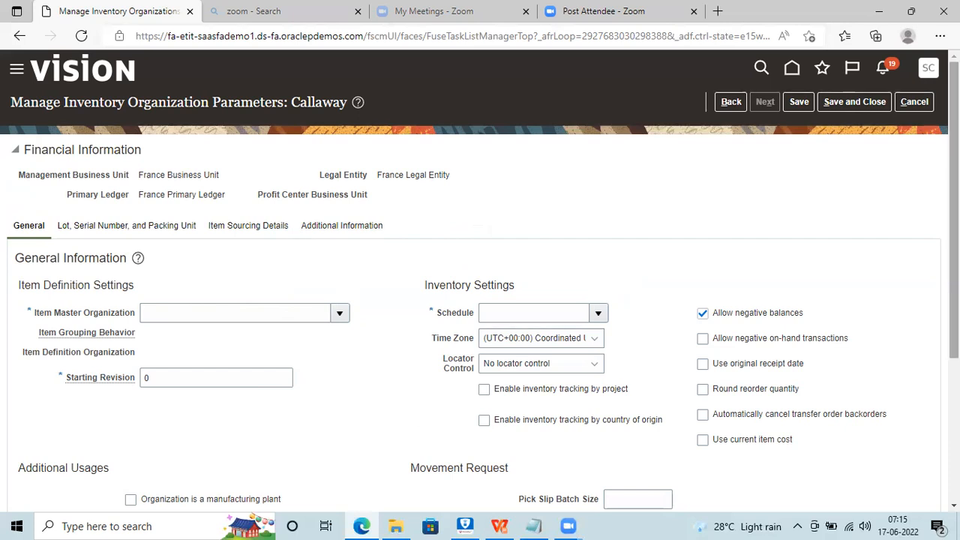
pyautogui.scroll(-1, 480, 270)
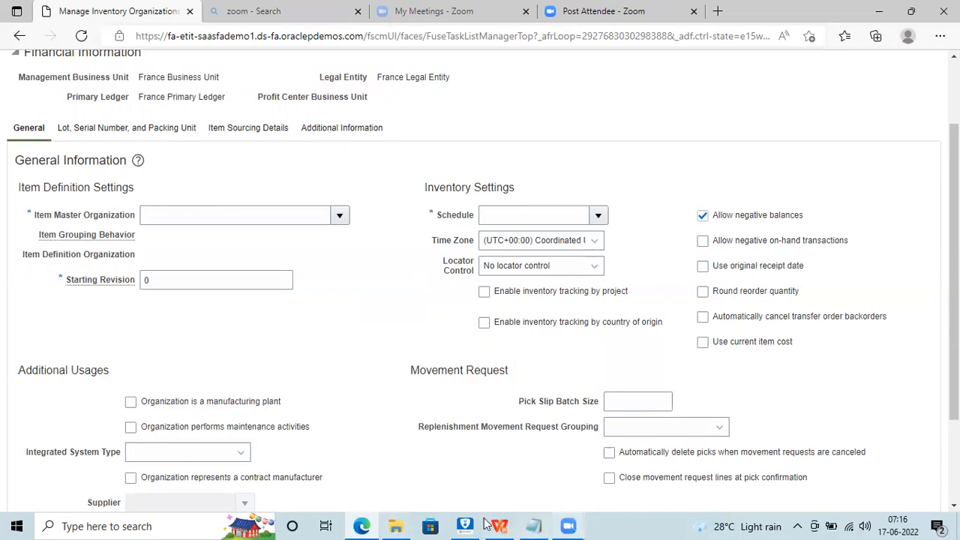
# Switch to the sample file in Notepad, maximize it, and add blank lines below the existing notes.
pyautogui.click(550, 525)
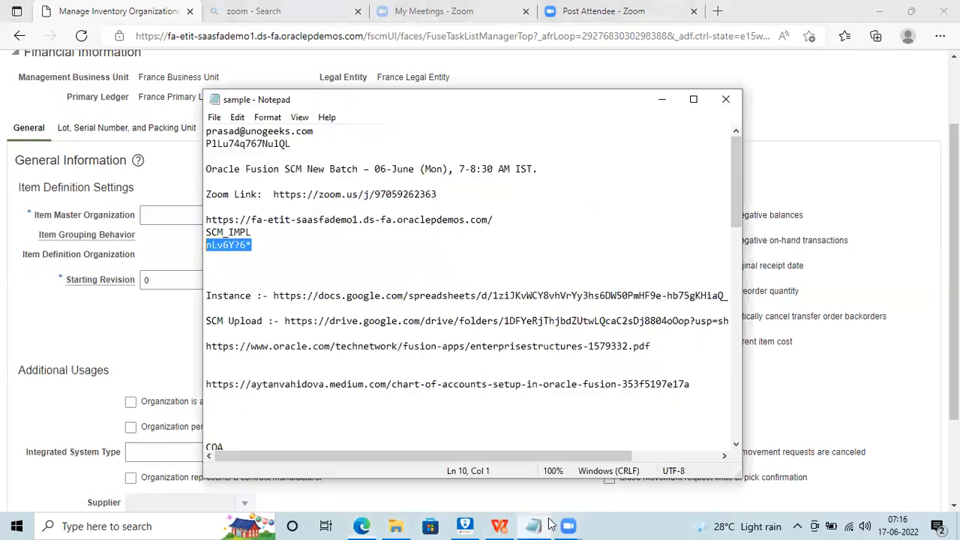
pyautogui.click(693, 99)
pyautogui.click(260, 471)
pyautogui.press('Return')
pyautogui.press('Return')
pyautogui.press('Return')
pyautogui.press('Return')
pyautogui.press('Return')
pyautogui.press('Return')
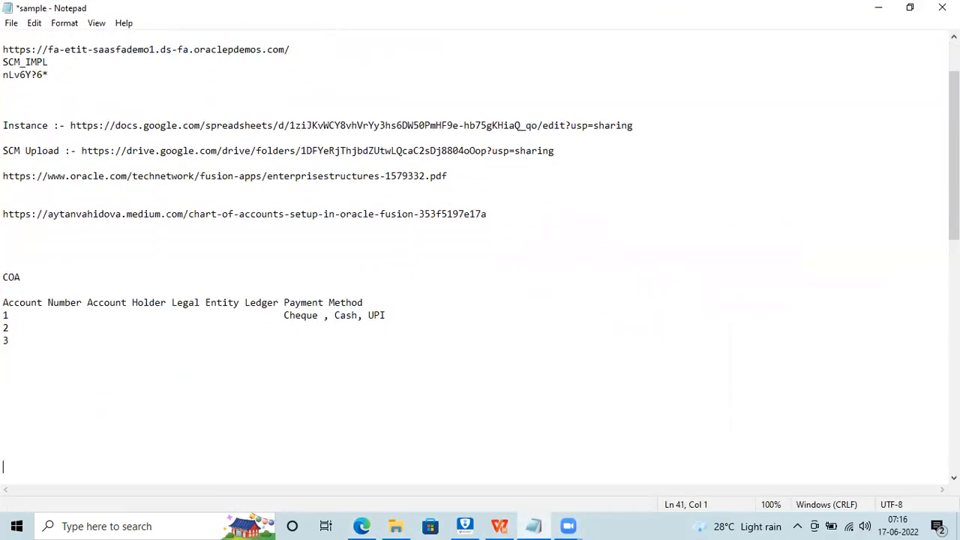
# List AMI, AMS, AMO and UEC on separate lines at the end of the notes.
pyautogui.write('AMI')
pyautogui.press('Return')
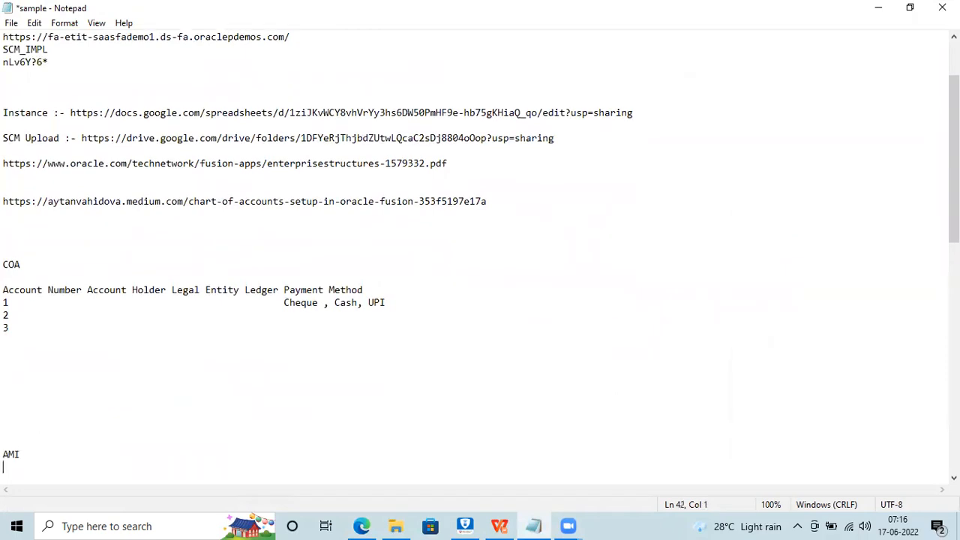
pyautogui.write('AMS')
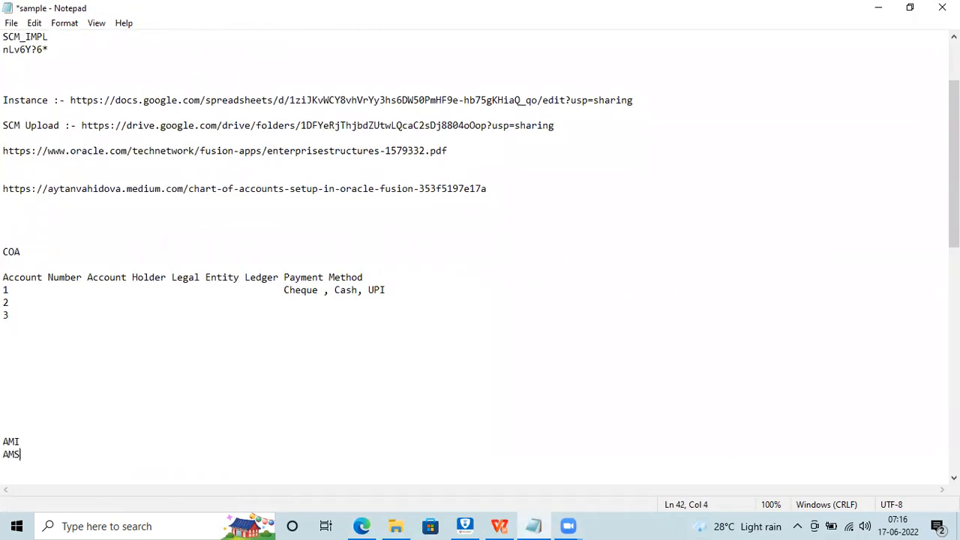
pyautogui.press('Return')
pyautogui.write('AMO')
pyautogui.press('Return')
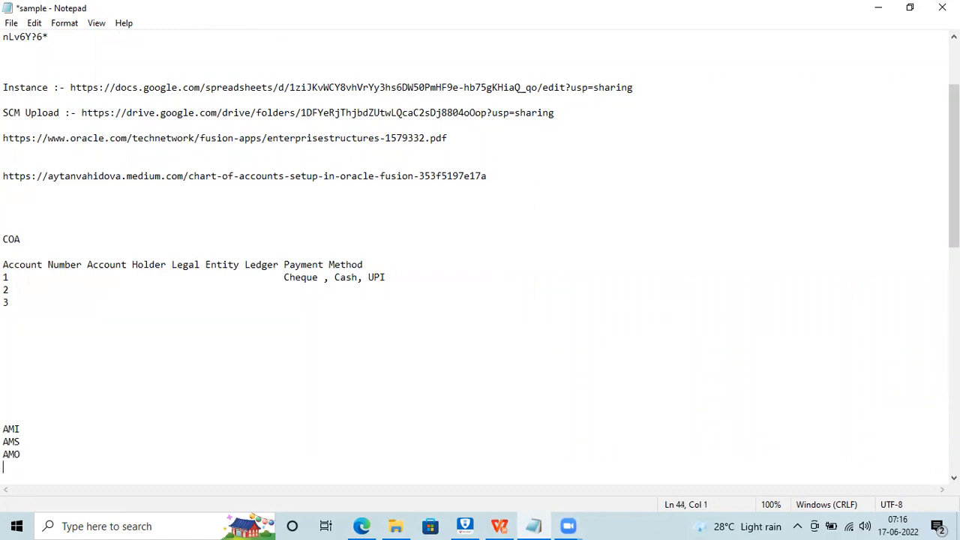
pyautogui.write('AMI')
pyautogui.press('BackSpace')
pyautogui.press('BackSpace')
pyautogui.press('BackSpace')
pyautogui.write('UEC')
# Extend the AMI line in the notes so it reads "AMI - Master Inventory".
pyautogui.click(34, 434)
pyautogui.press('BackSpace')
pyautogui.press('BackSpace')
pyautogui.write('MI - Master Inventory')
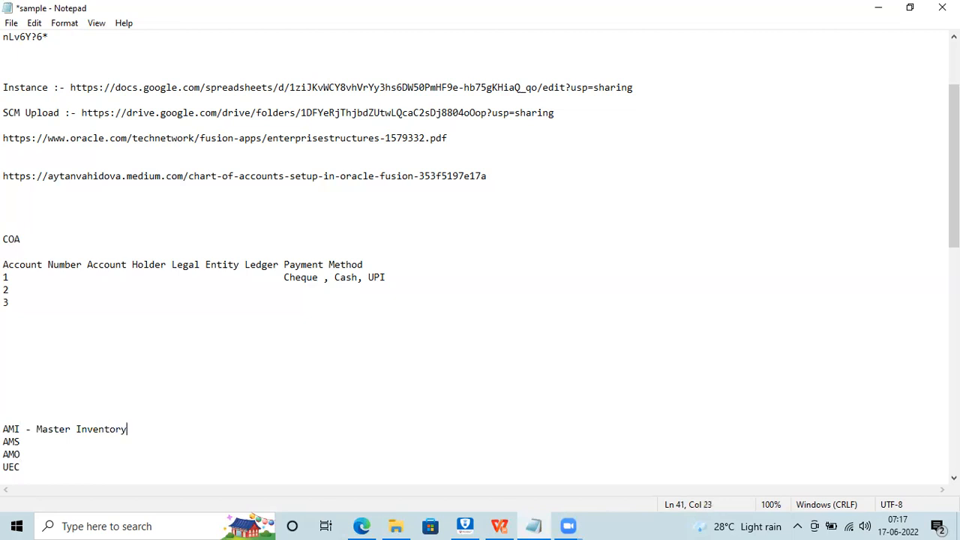
pyautogui.click(33, 442)
# Switch back to Oracle Fusion in the browser and set the item master organization to Callaway.
pyautogui.click(371, 524)
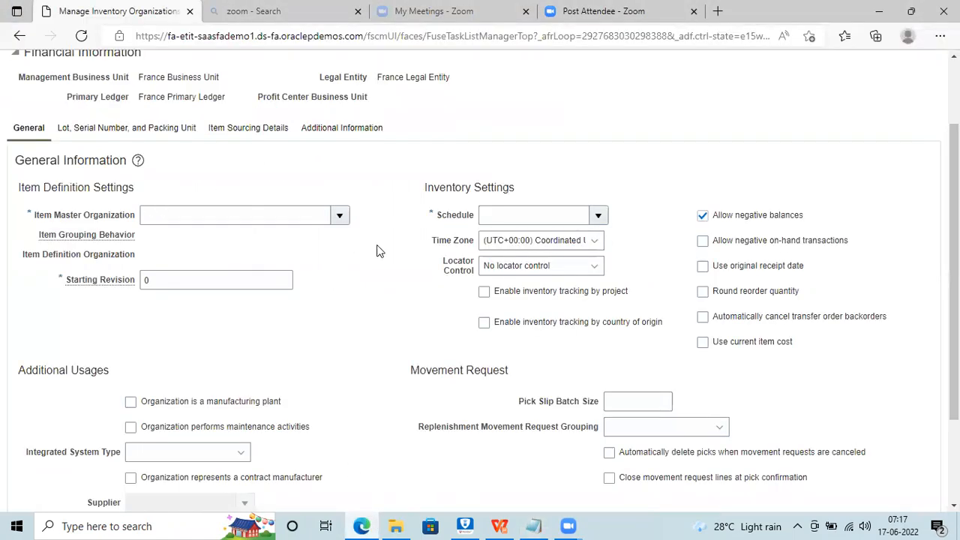
pyautogui.click(340, 216)
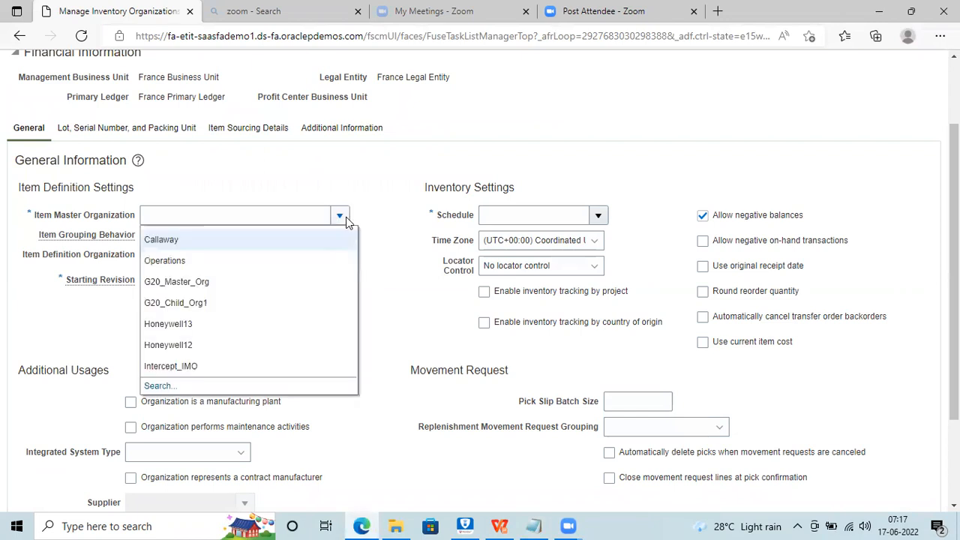
pyautogui.click(215, 239)
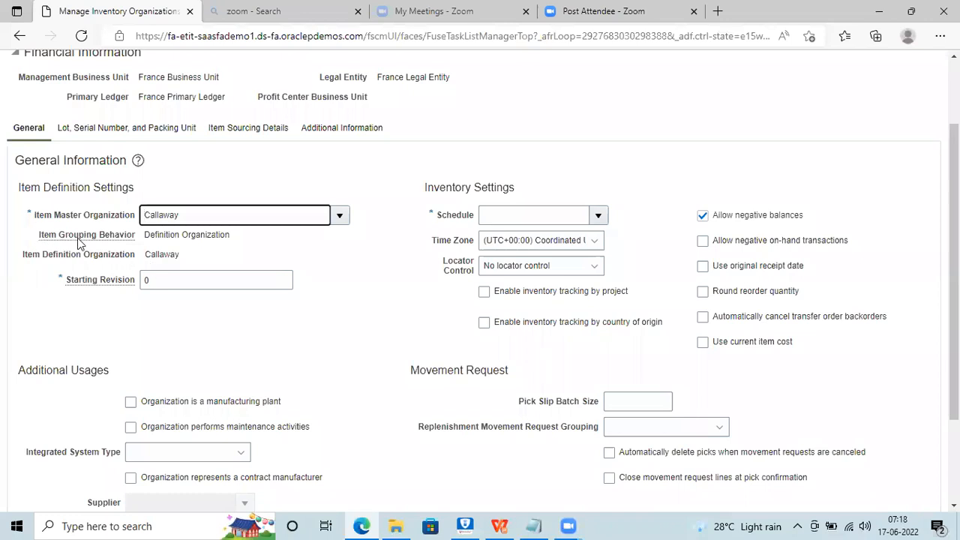
# Examine the explanation of Item Grouping Behavior and the available item master organizations, keeping the current selection.
pyautogui.moveTo(72, 239)
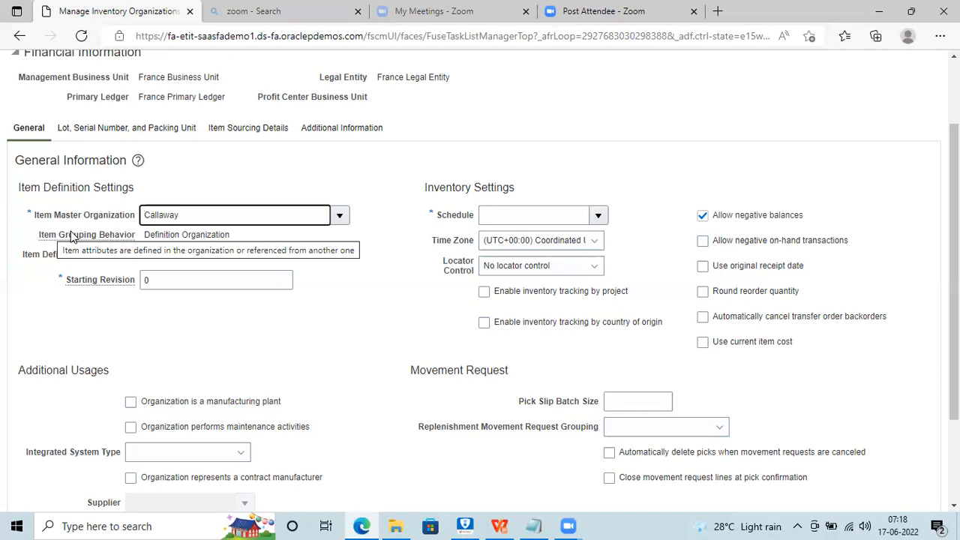
pyautogui.click(340, 215)
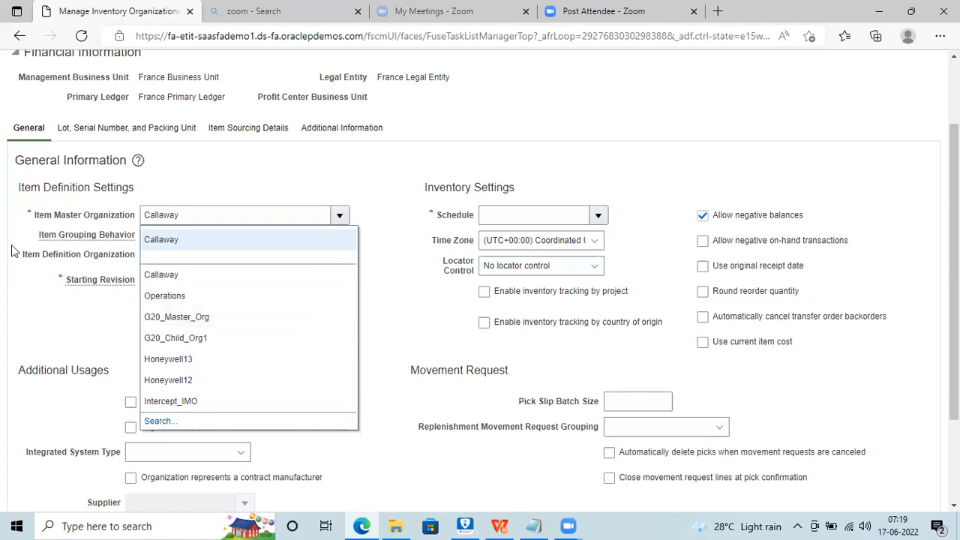
pyautogui.click(45, 303)
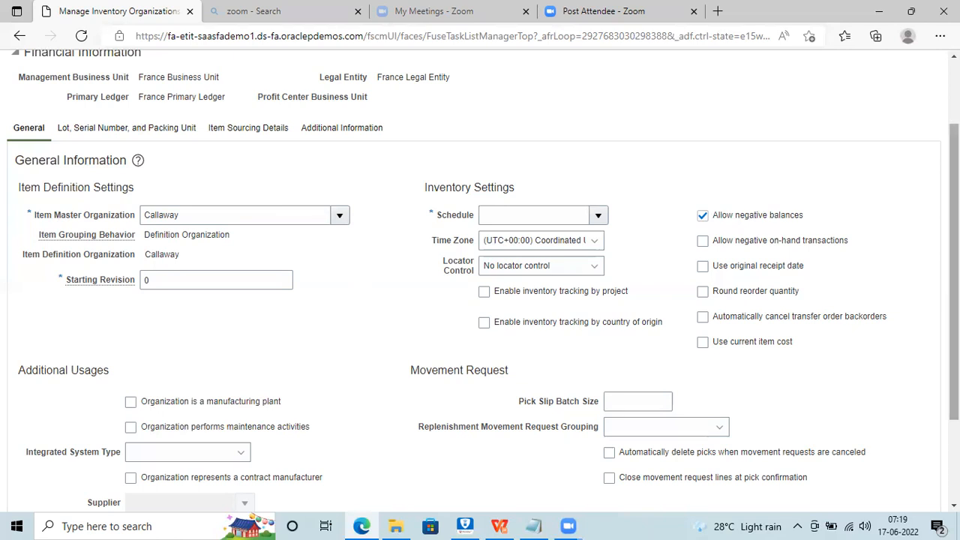
# Try to save the Callaway organization parameters with the schedule left empty.
pyautogui.scroll(2, 937, 225)
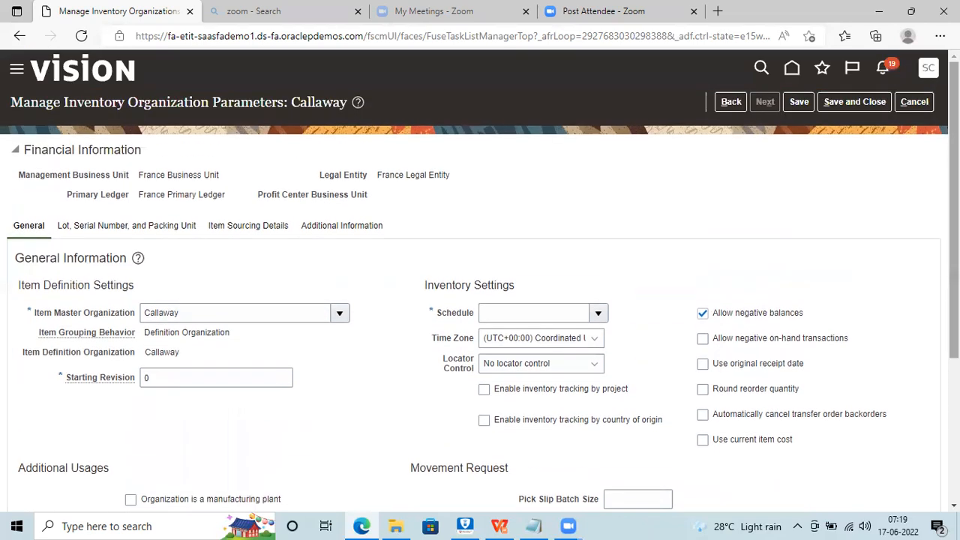
pyautogui.click(802, 101)
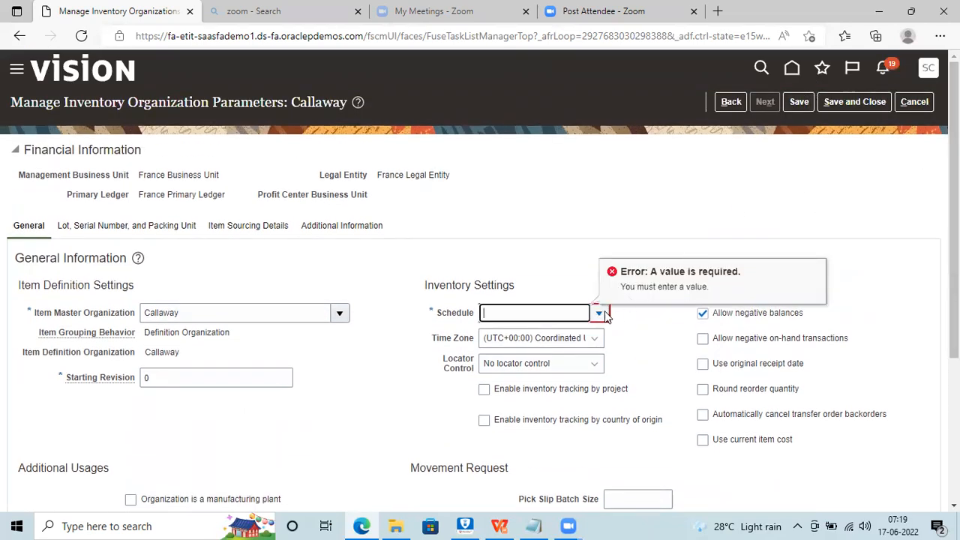
pyautogui.click(872, 257)
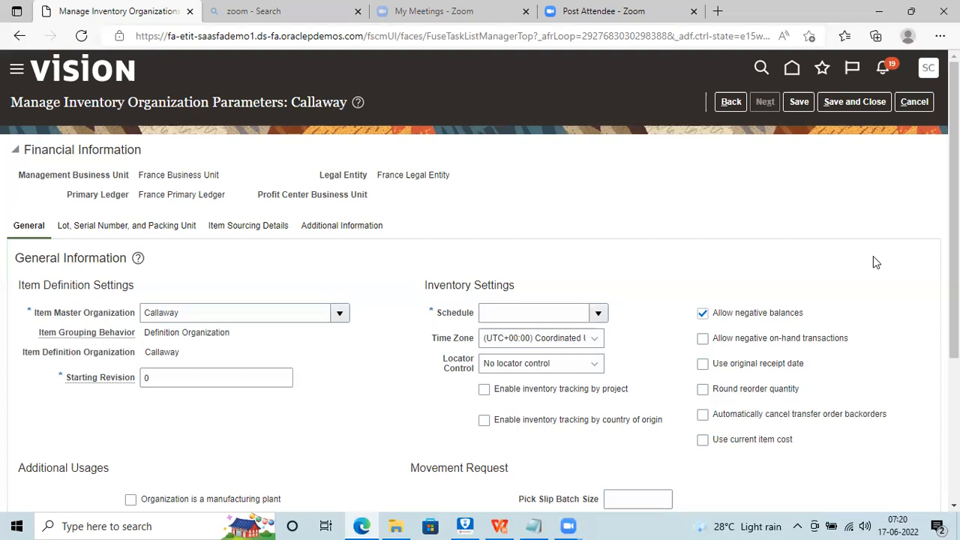
pyautogui.moveTo(645, 285); pyautogui.dragTo(636, 284)
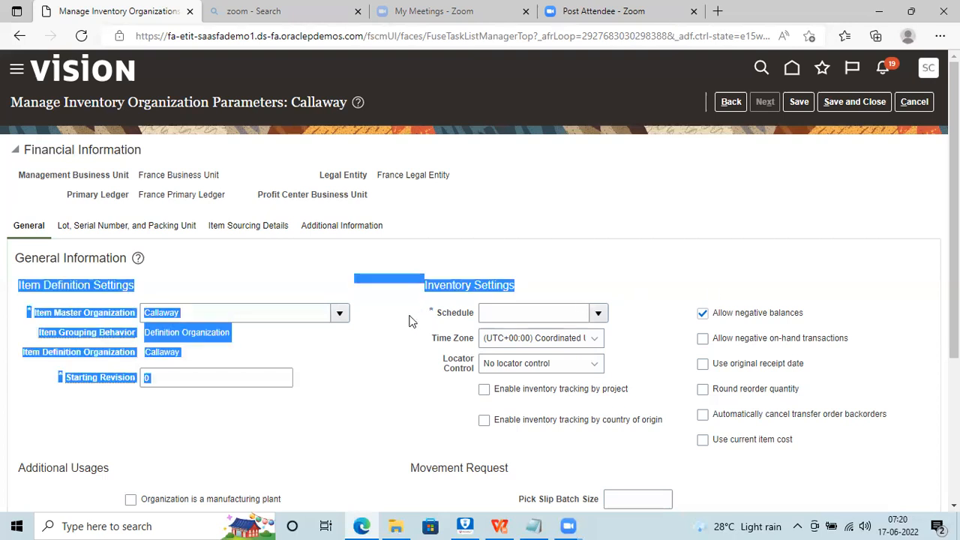
pyautogui.click(409, 315)
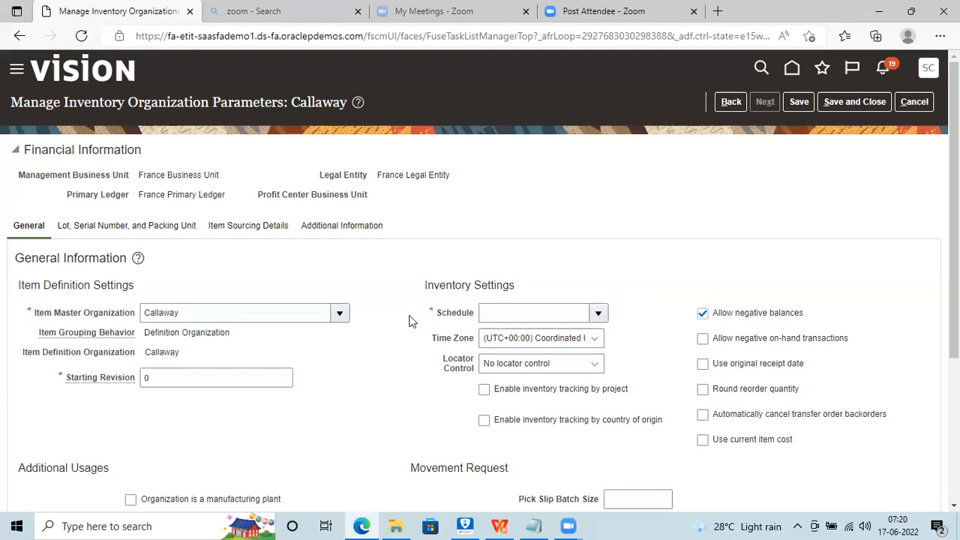
# Cancel the Callaway organization setup and open the Manage Facility Schedules task from the Organization Structures setup tasks.
pyautogui.click(912, 104)
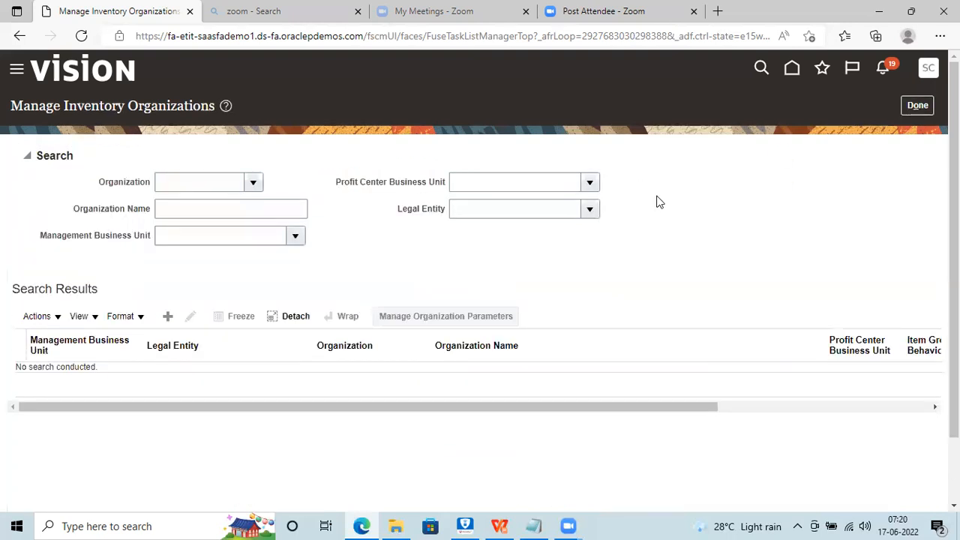
pyautogui.click(925, 105)
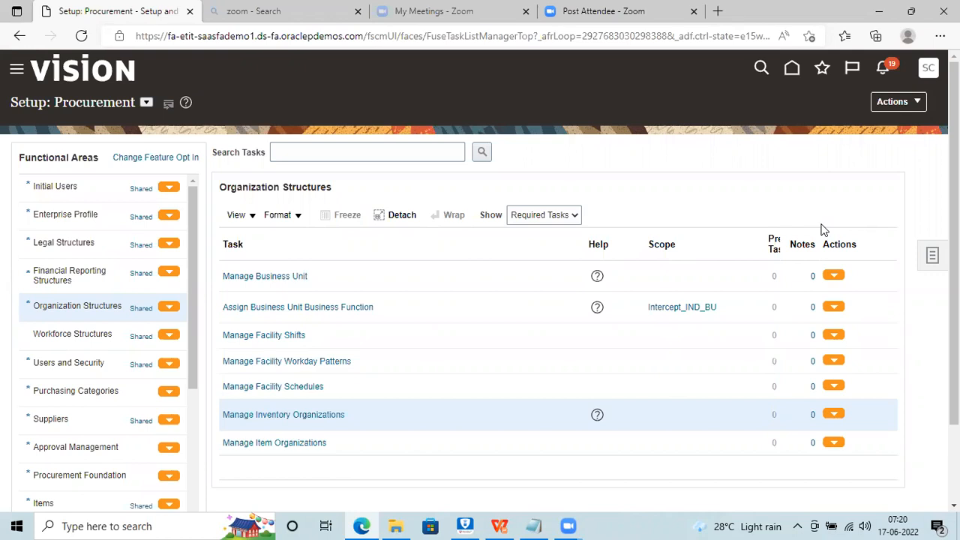
pyautogui.click(292, 387)
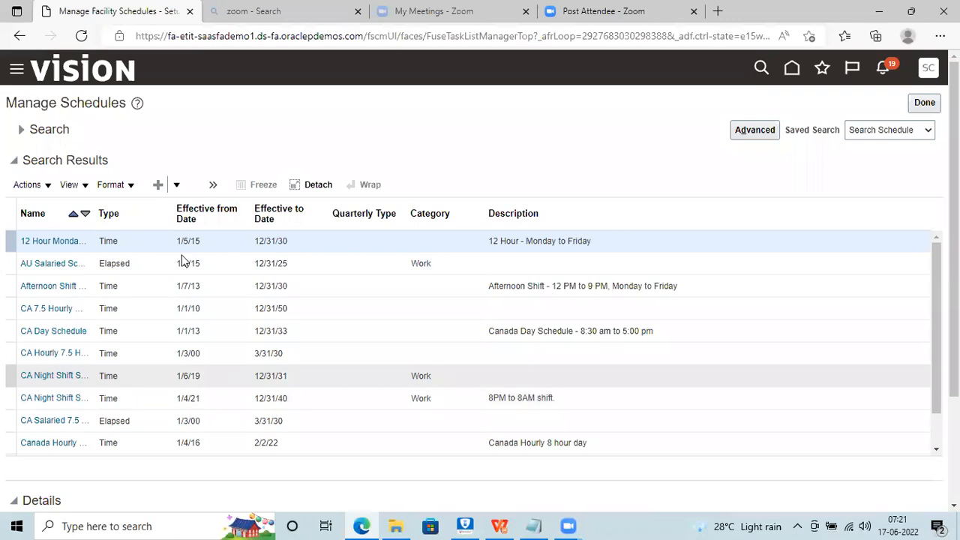
# Start a new time schedule with "France Schedule Calender" as name and description and Monday as the first day of the week.
pyautogui.click(158, 187)
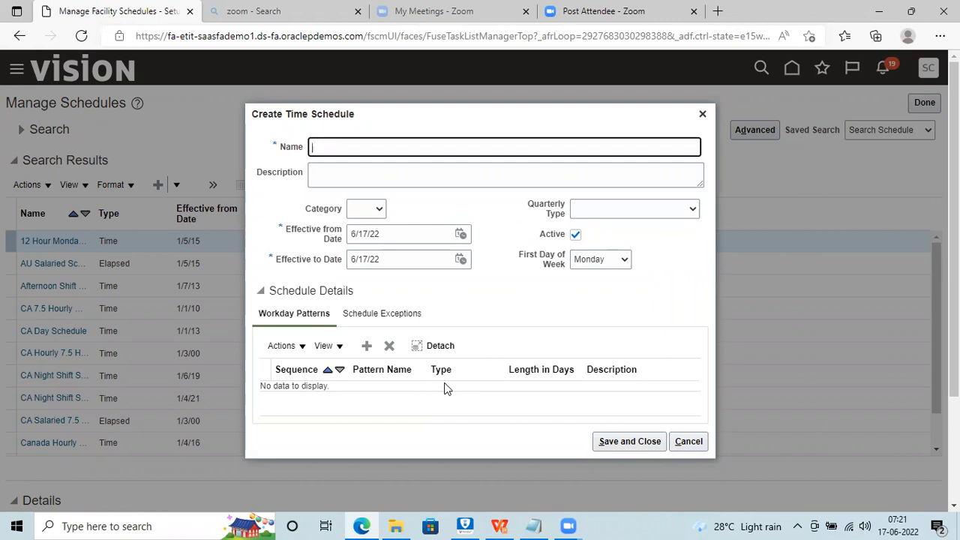
pyautogui.write('France Schedule Calender')
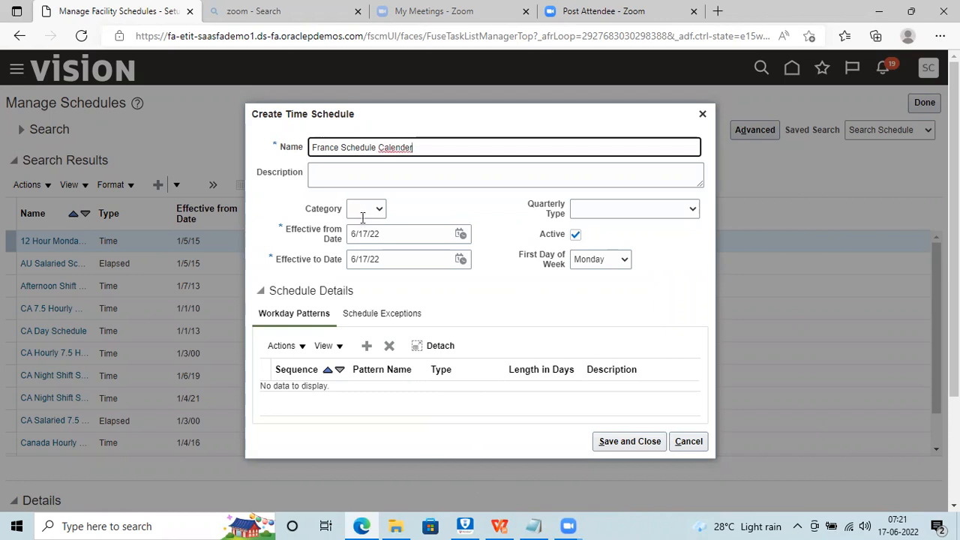
pyautogui.hotkey('ctrl', 'a')
pyautogui.hotkey('ctrl', 'c')
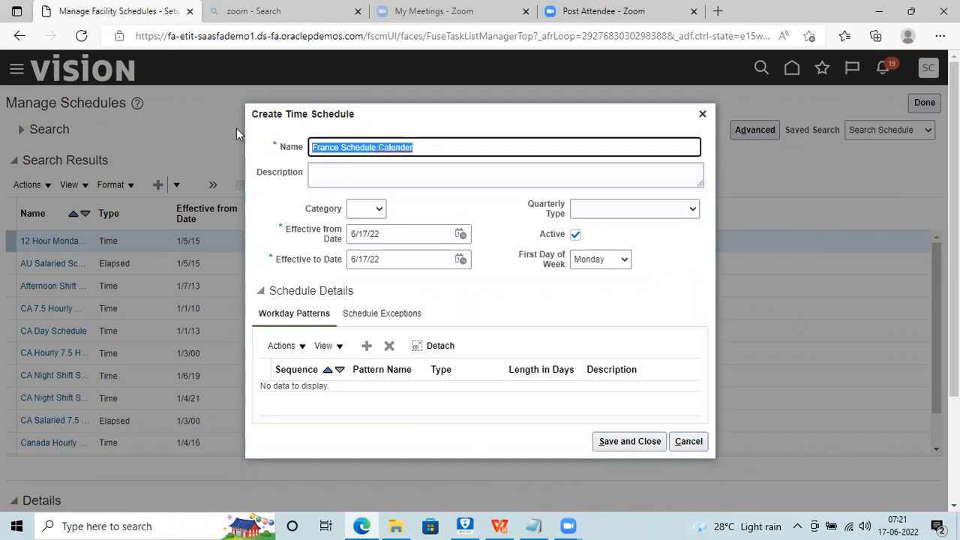
pyautogui.click(351, 168)
pyautogui.hotkey('ctrl', 'v')
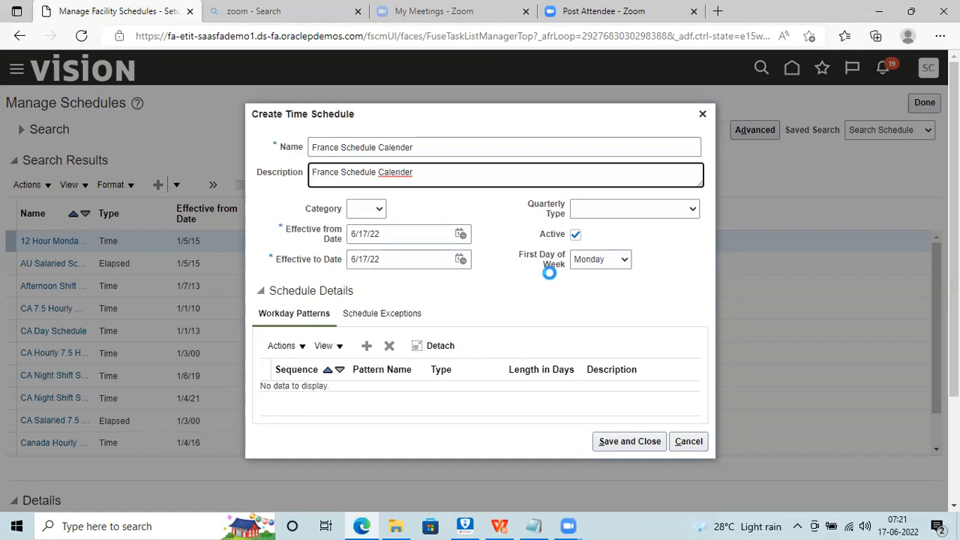
pyautogui.click(596, 260)
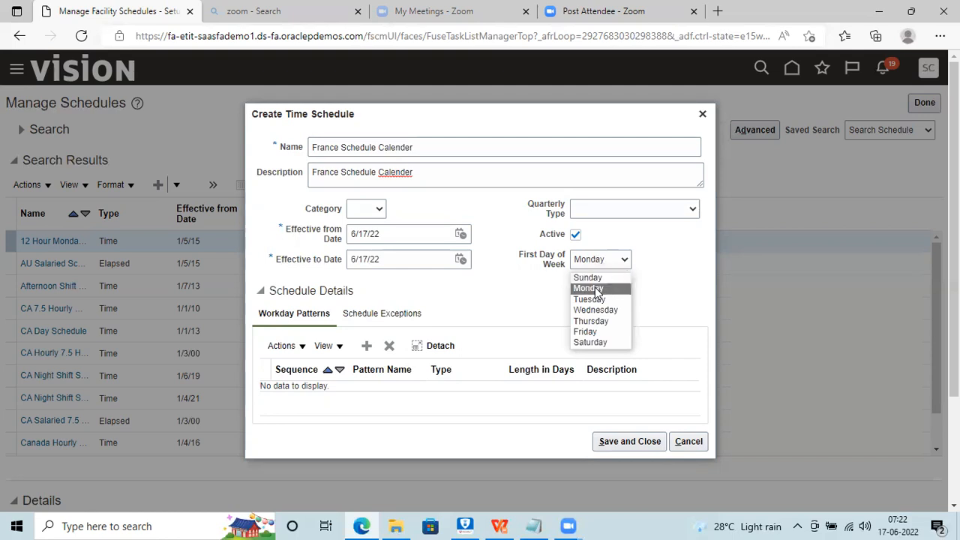
pyautogui.click(597, 290)
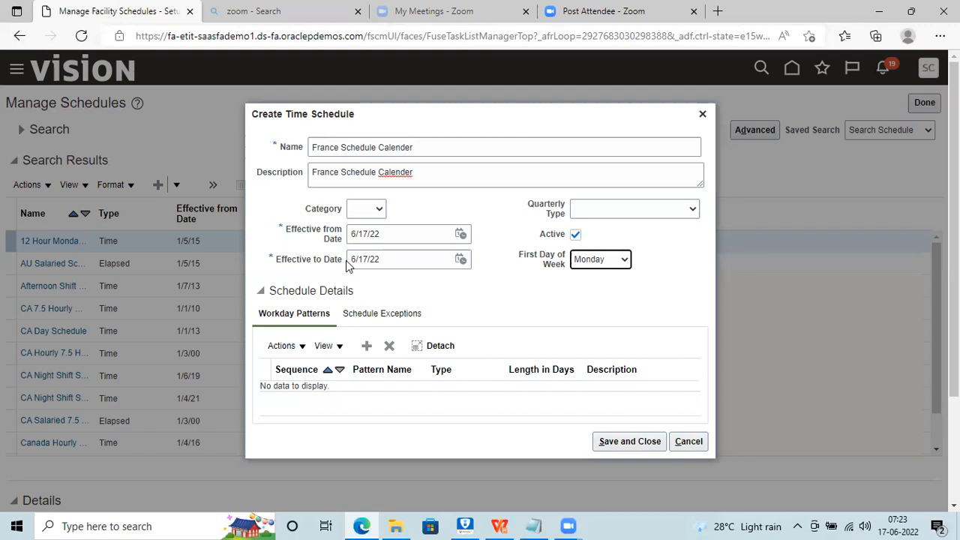
# Add AU Day Pattern as the schedule's workday pattern with sequence 1 and save the schedule, accepting a partial first week.
pyautogui.click(648, 445)
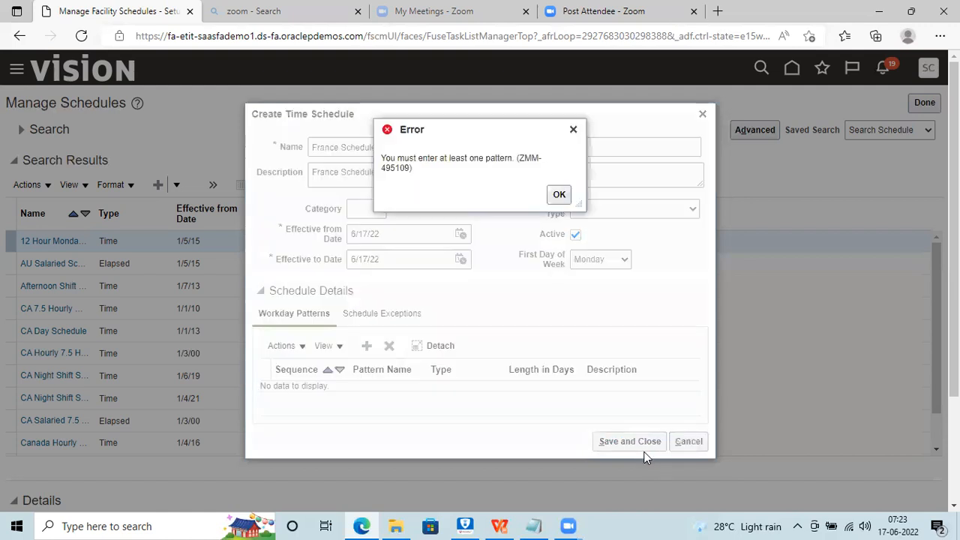
pyautogui.click(559, 194)
pyautogui.click(367, 346)
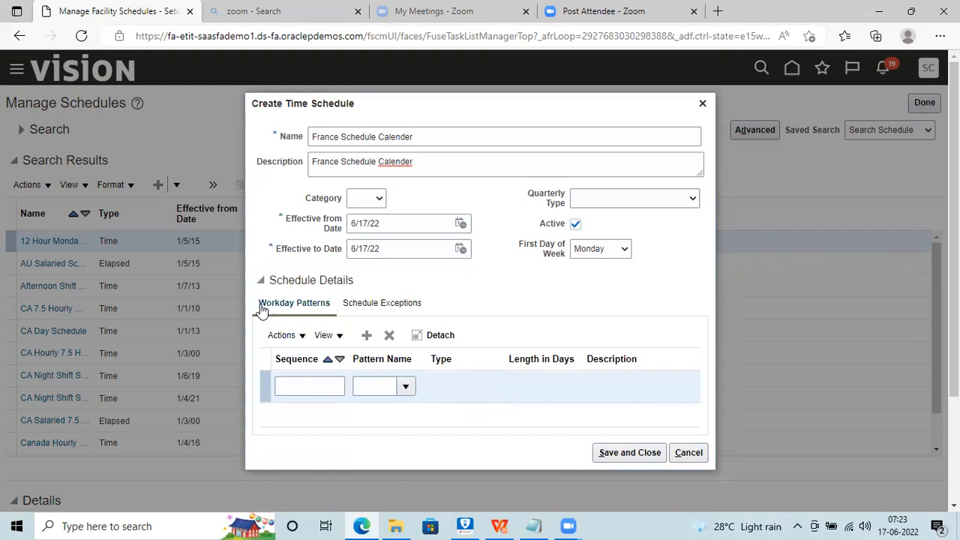
pyautogui.click(403, 386)
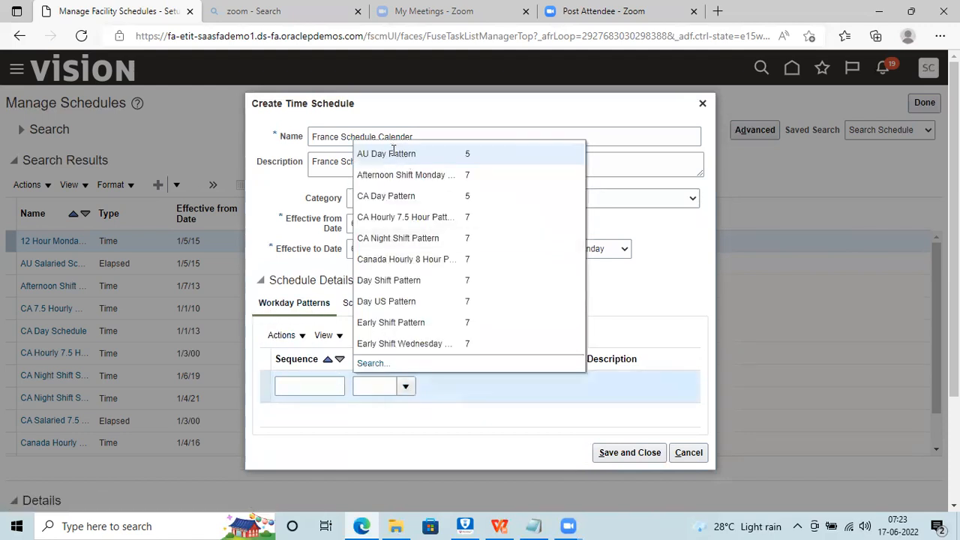
pyautogui.click(393, 153)
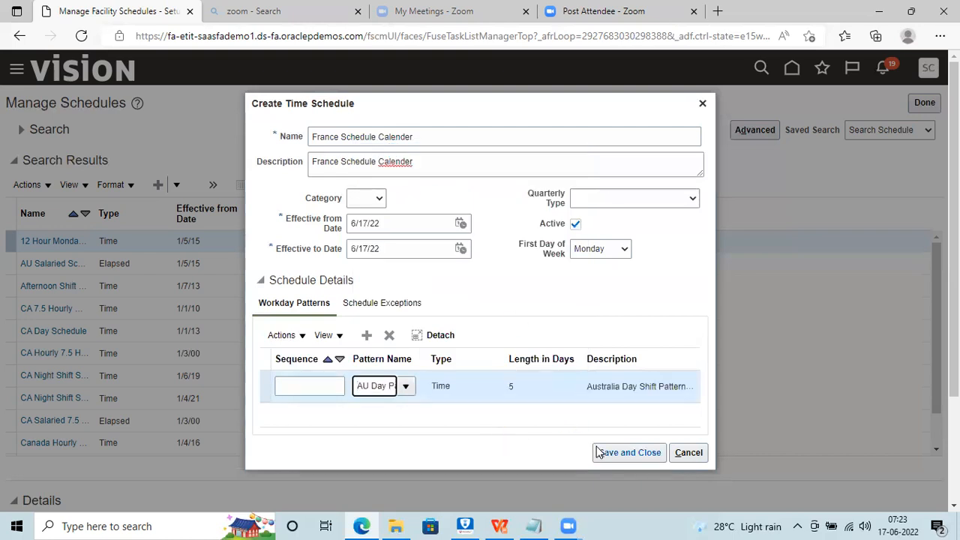
pyautogui.click(313, 383)
pyautogui.write('1')
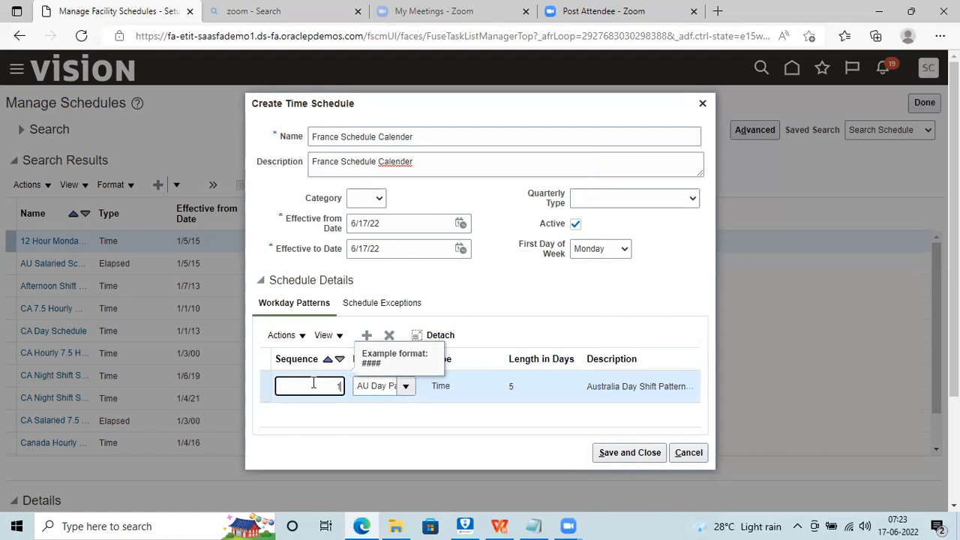
pyautogui.click(472, 452)
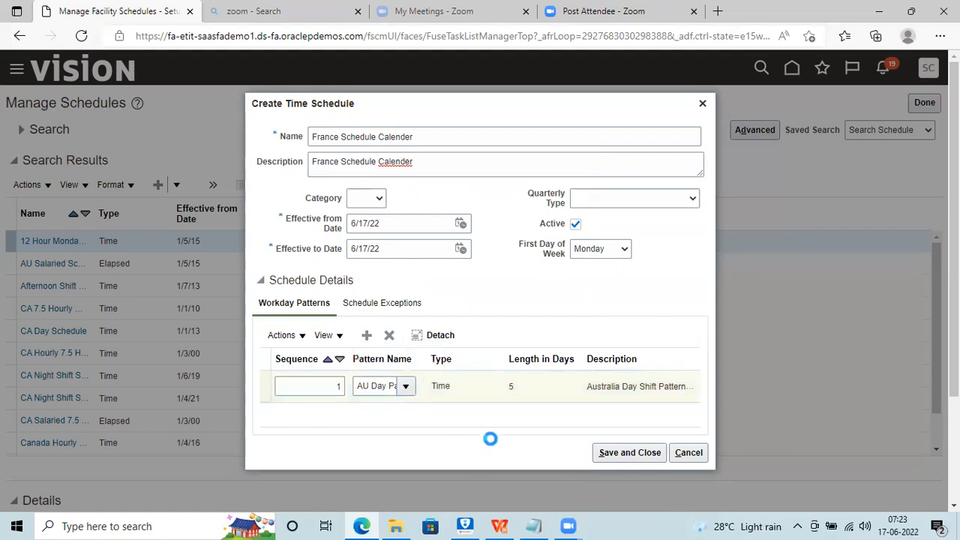
pyautogui.click(650, 452)
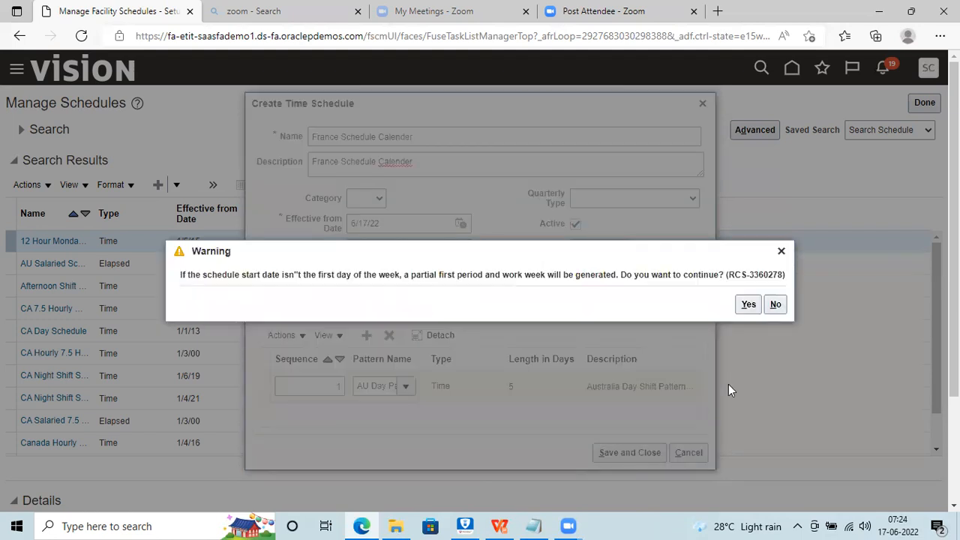
pyautogui.click(749, 304)
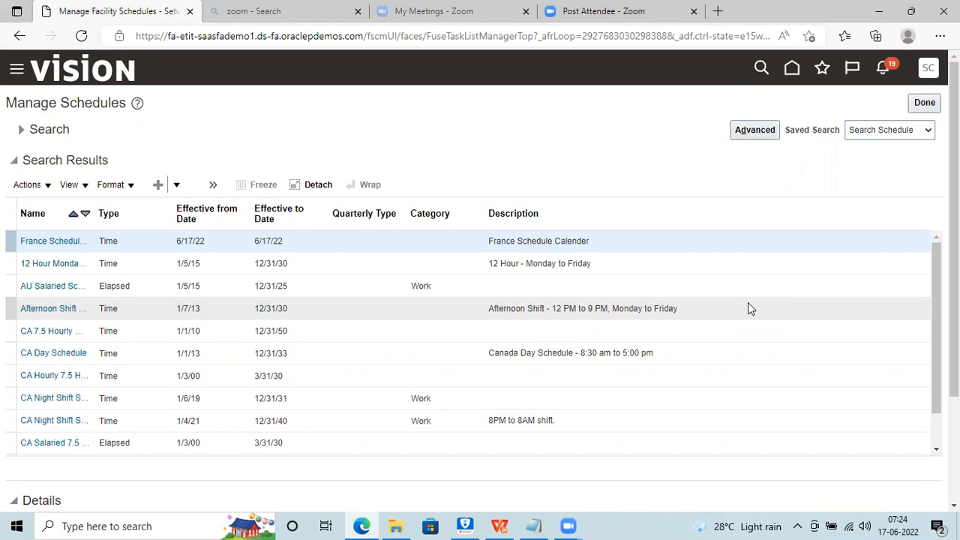
# Examine the workday patterns and schedule exceptions of the CA Hourly 7.5 Hours schedule and close it without changes.
pyautogui.click(61, 377)
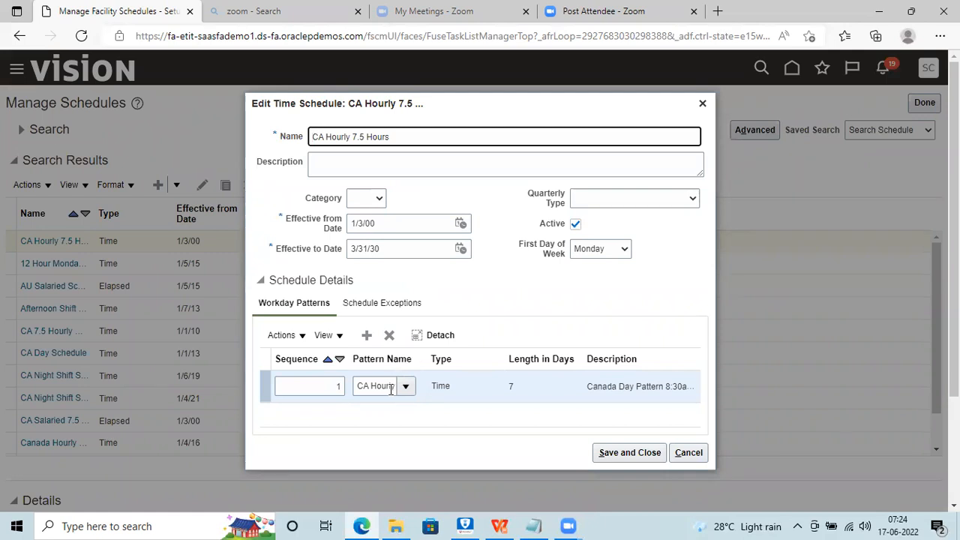
pyautogui.click(371, 303)
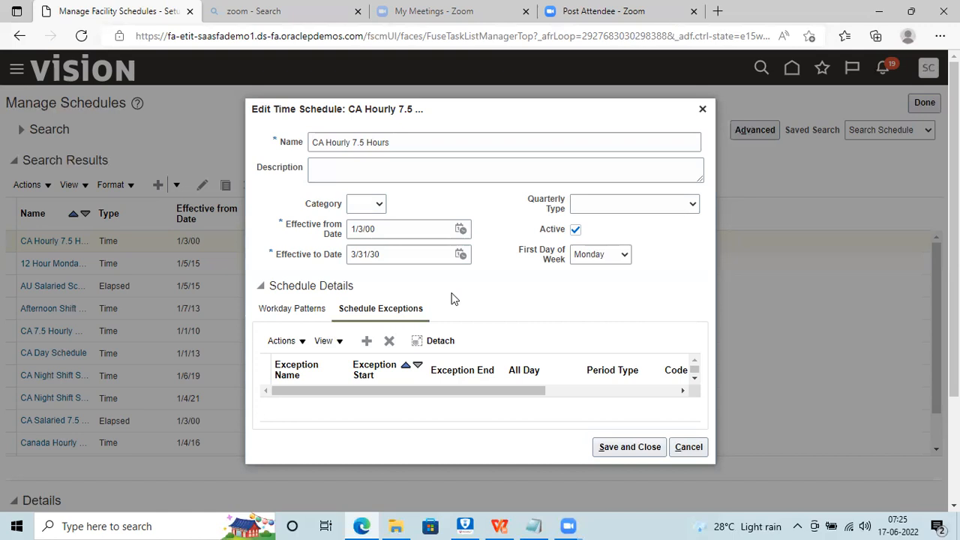
pyautogui.click(700, 110)
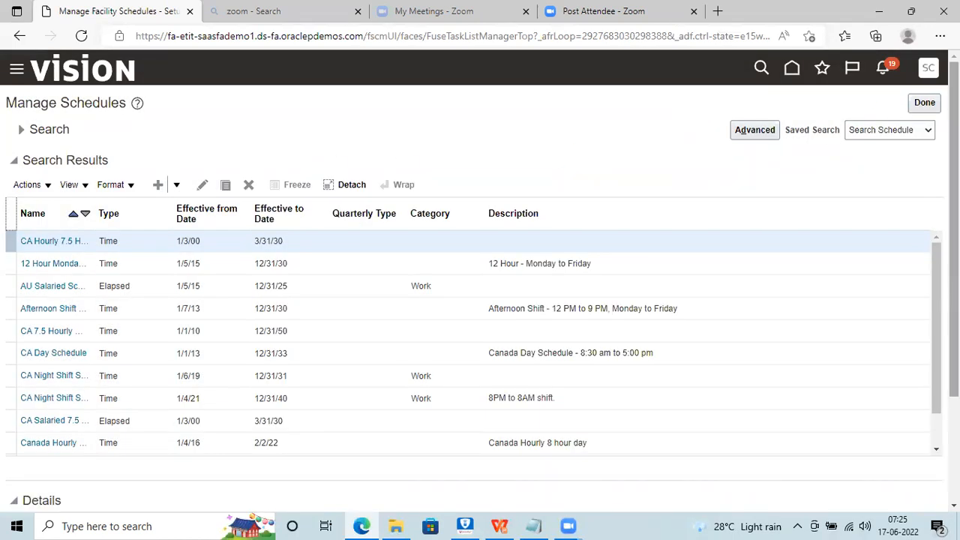
# Leave the schedules and start a new inventory organization in Manage Inventory Organizations with name Callaway and organization code 0087.
pyautogui.click(927, 102)
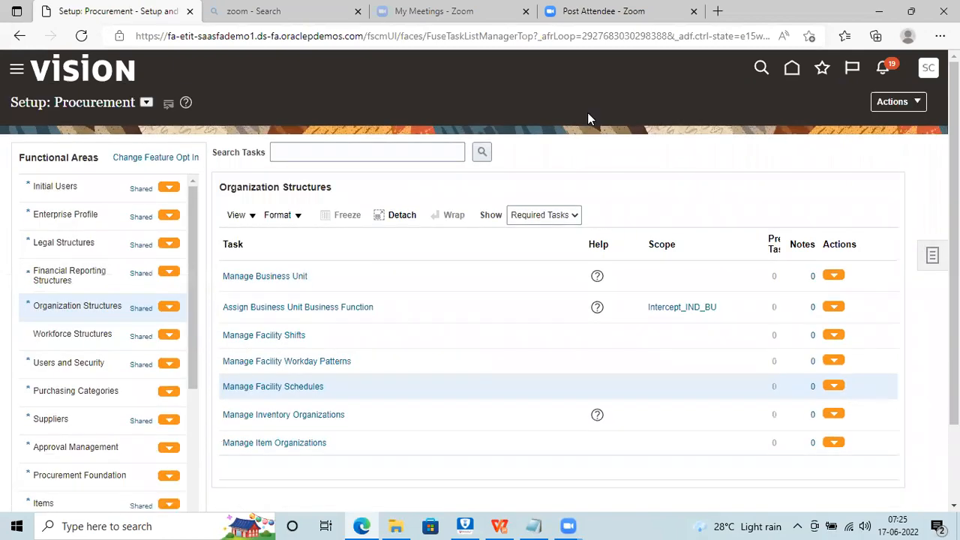
pyautogui.click(279, 414)
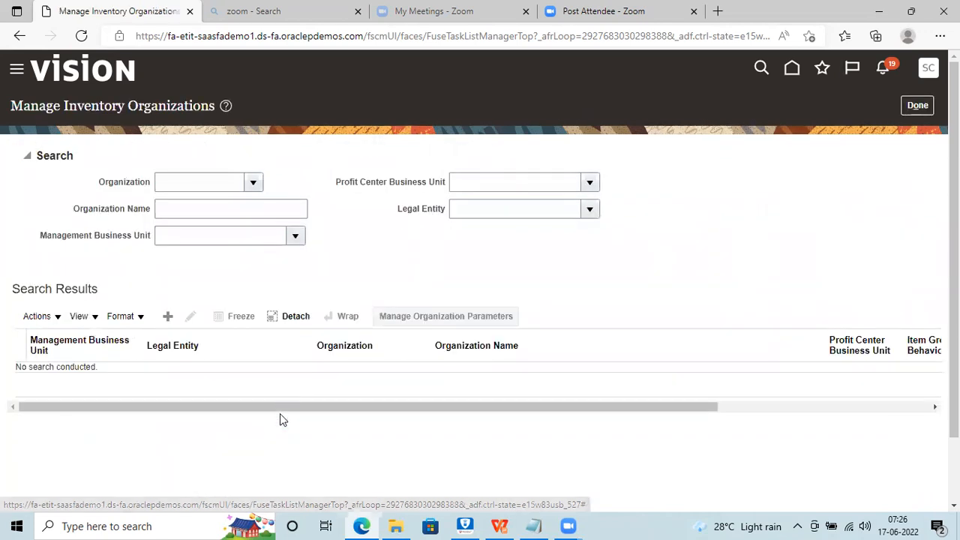
pyautogui.click(168, 316)
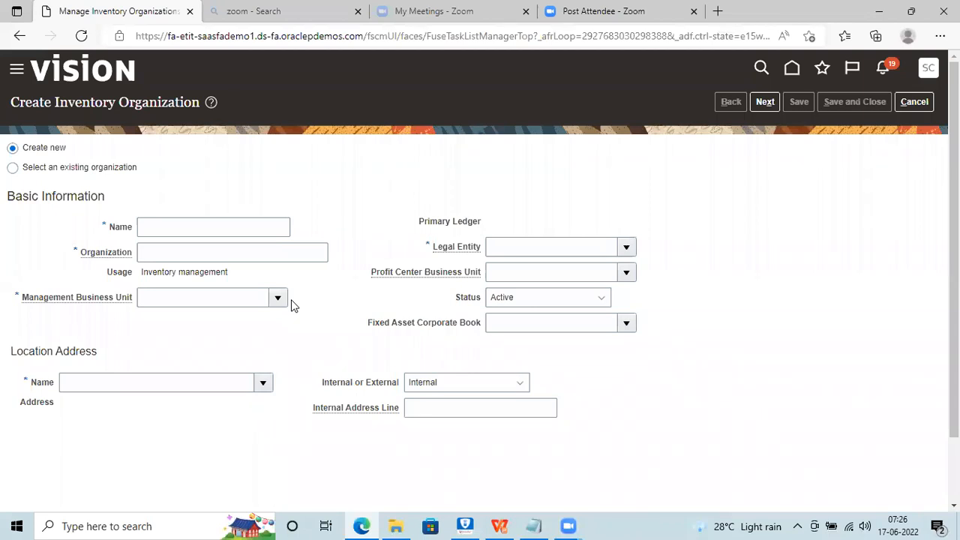
pyautogui.click(176, 255)
pyautogui.write('0087')
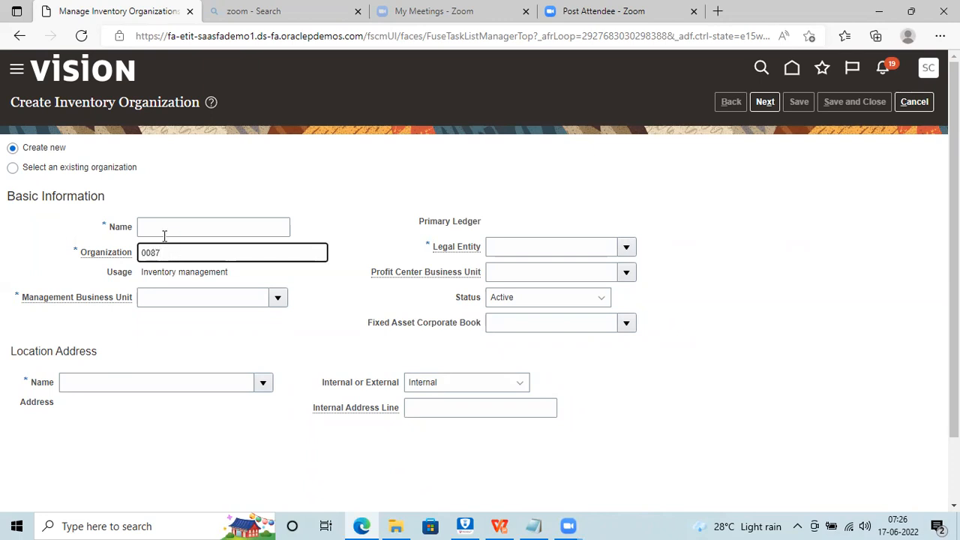
pyautogui.click(160, 227)
pyautogui.write('Callaway')
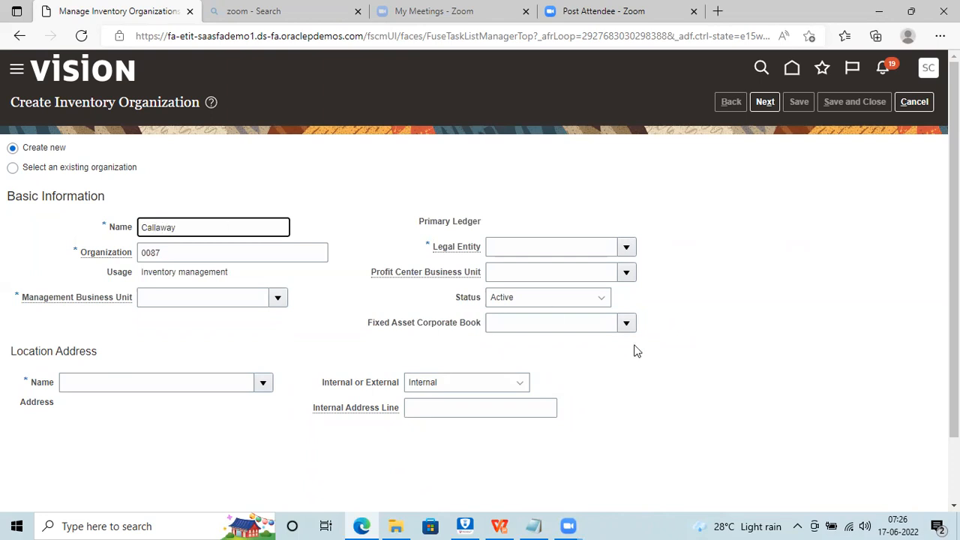
# Assign France Business Unit as the management business unit and France Legal Entity as the legal entity, and proceed to the organization parameters.
pyautogui.click(266, 300)
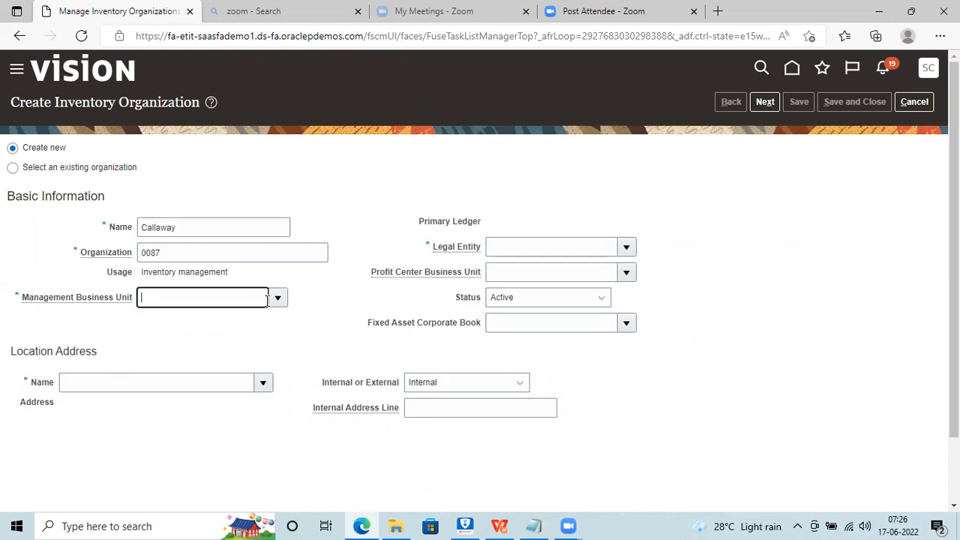
pyautogui.click(276, 299)
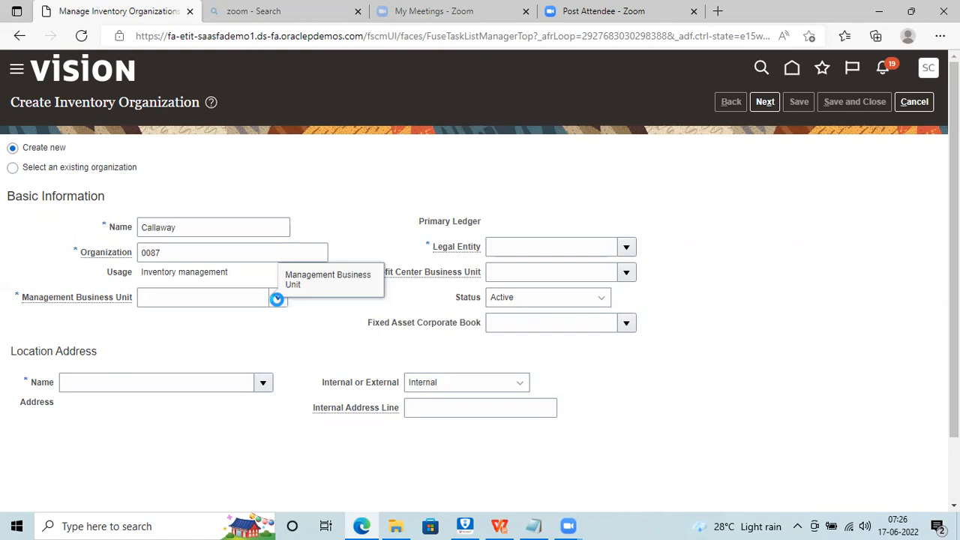
pyautogui.click(277, 298)
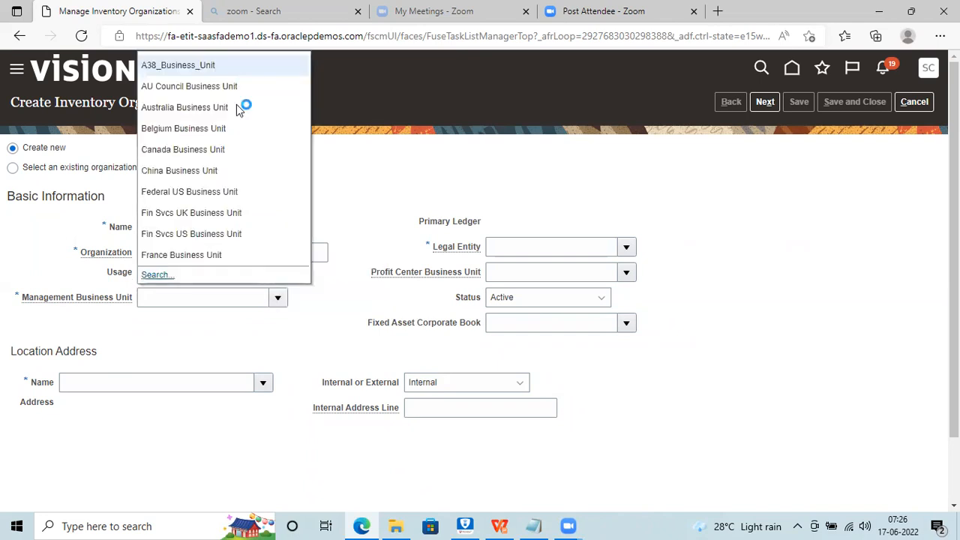
pyautogui.click(193, 255)
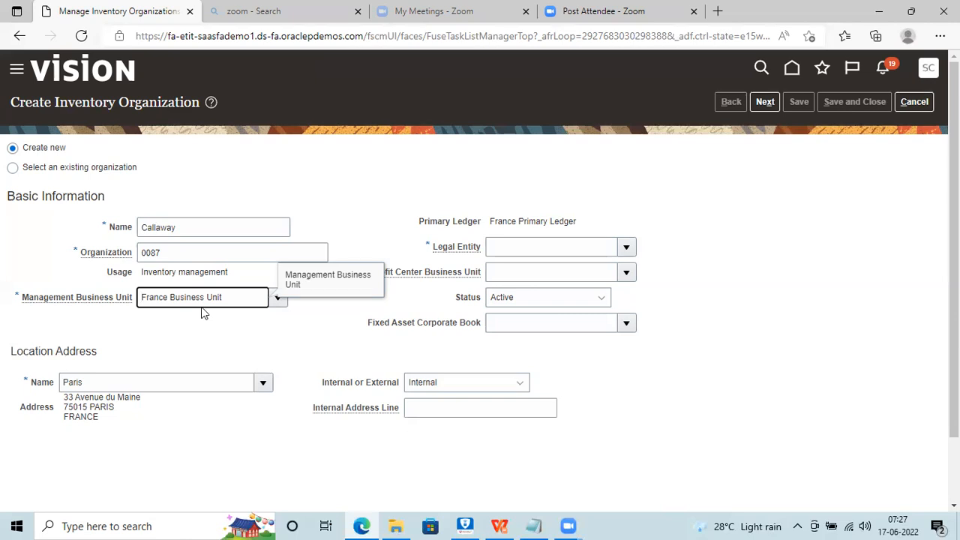
pyautogui.click(628, 246)
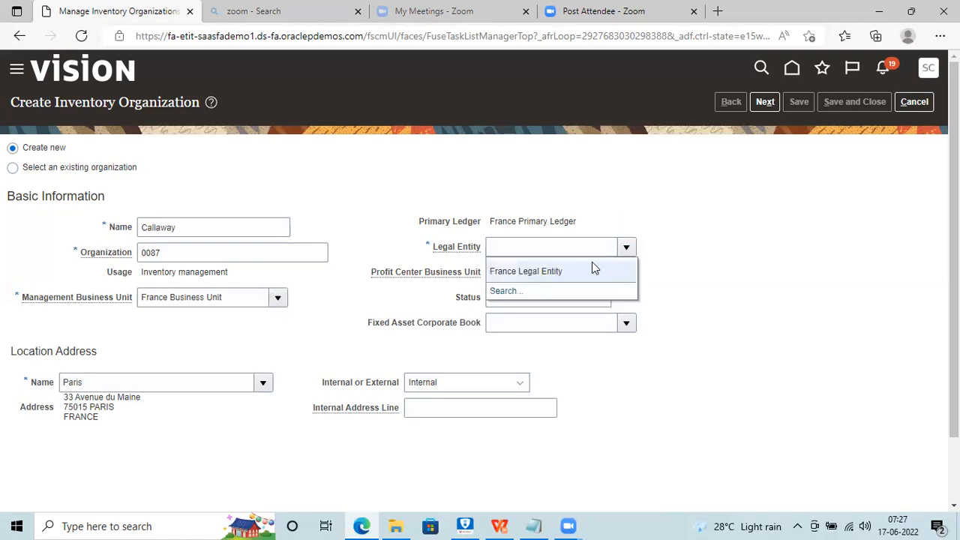
pyautogui.click(582, 269)
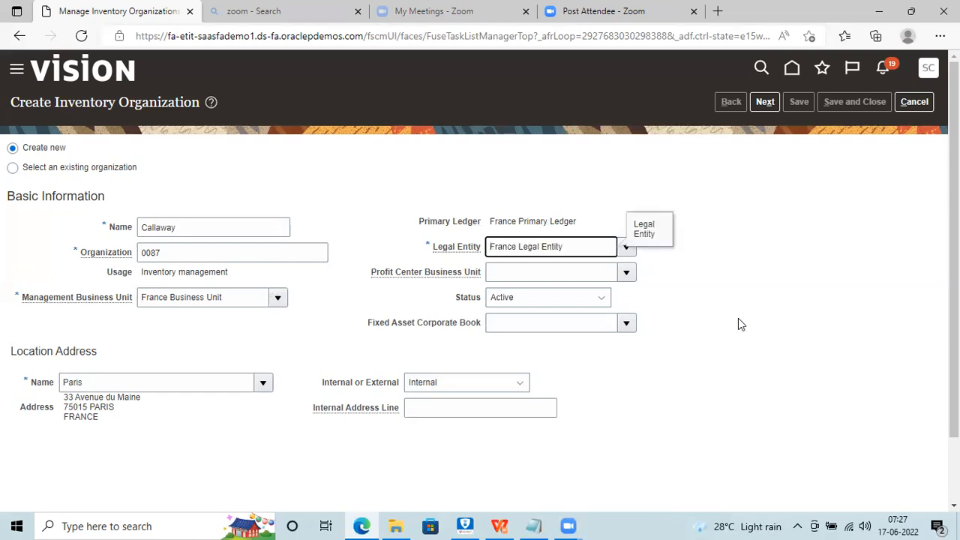
pyautogui.click(773, 104)
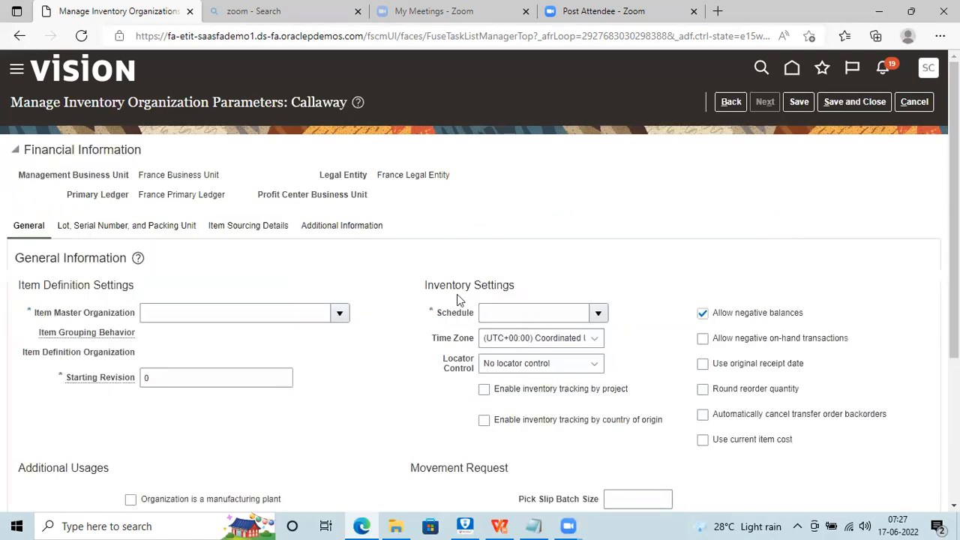
# Set Callaway as its own item master organization in the item definition settings.
pyautogui.click(338, 313)
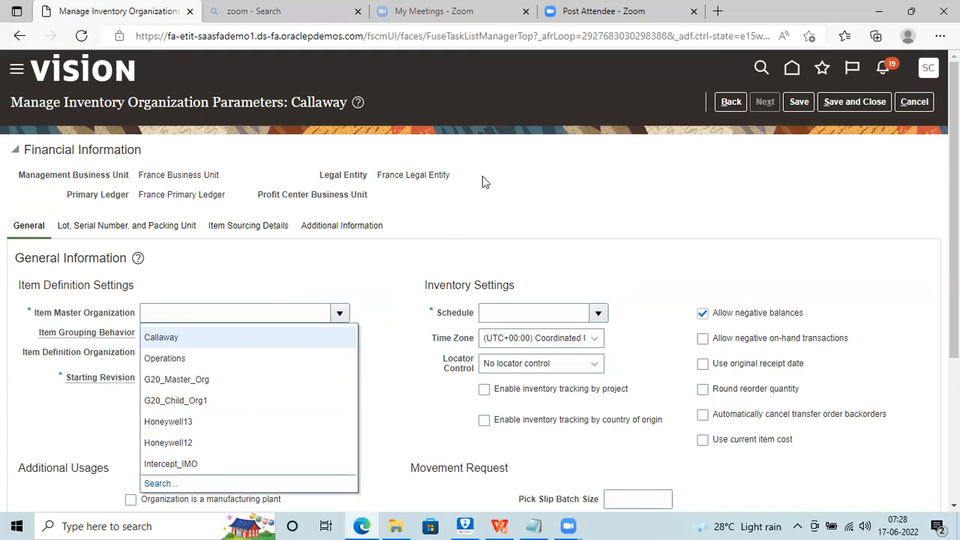
pyautogui.click(430, 212)
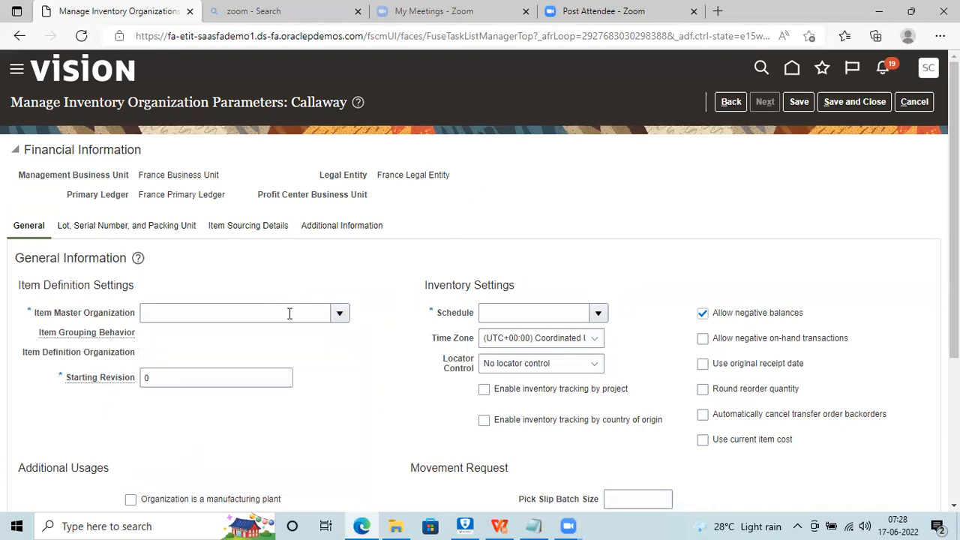
pyautogui.click(339, 314)
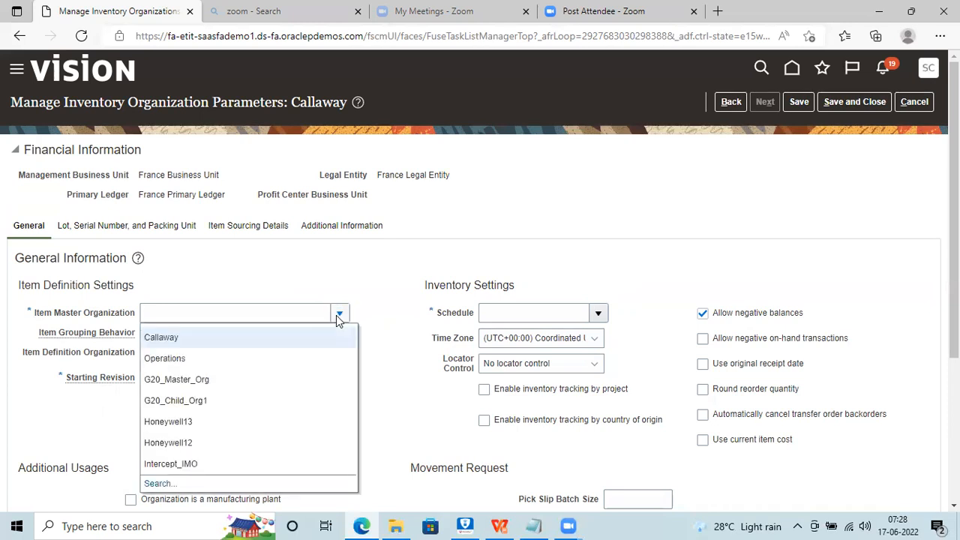
pyautogui.click(189, 341)
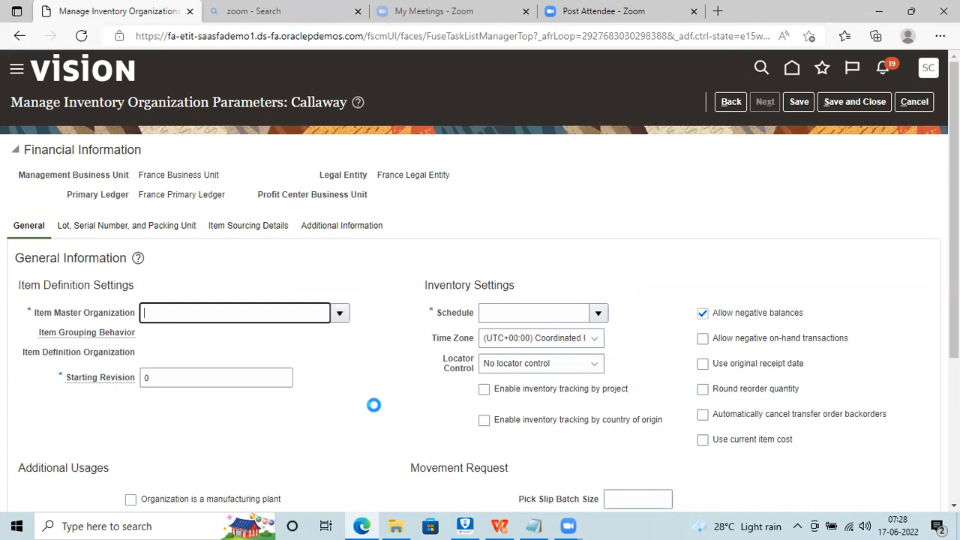
# Choose the Afternoon Shift Monday Start schedule for the organization, then save and close its parameters.
pyautogui.click(599, 313)
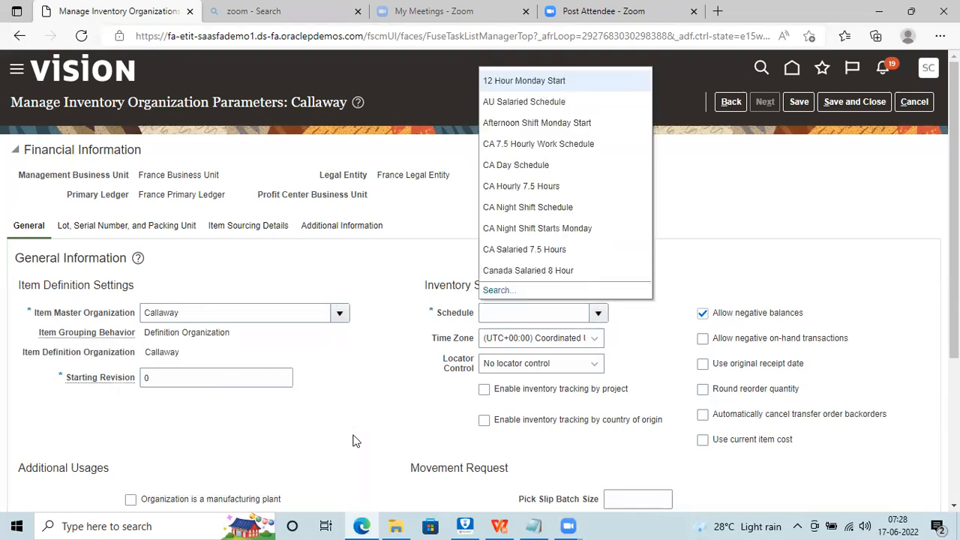
pyautogui.click(524, 122)
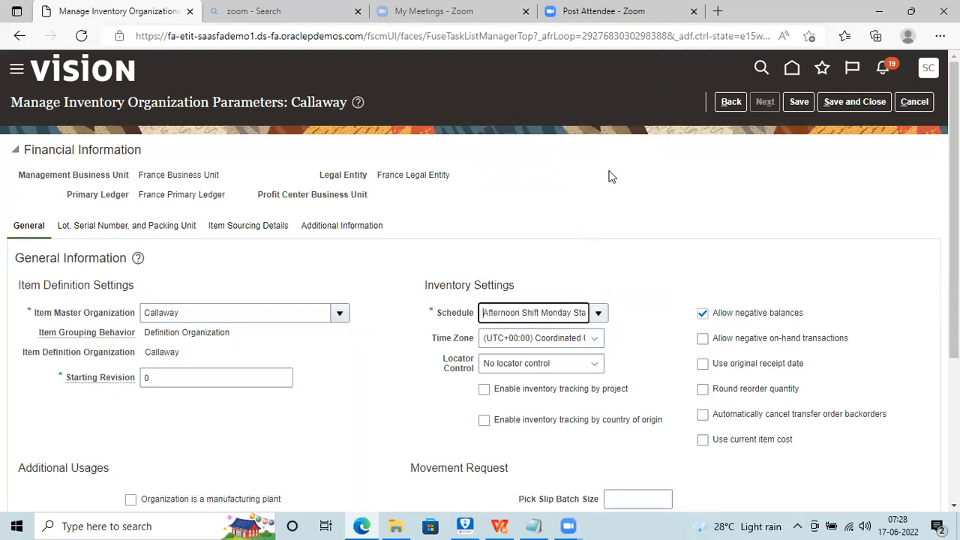
pyautogui.moveTo(954, 192)
pyautogui.mouseDown()
pyautogui.moveTo(954, 270)
pyautogui.moveTo(954, 188)
pyautogui.mouseUp()
pyautogui.click(799, 101)
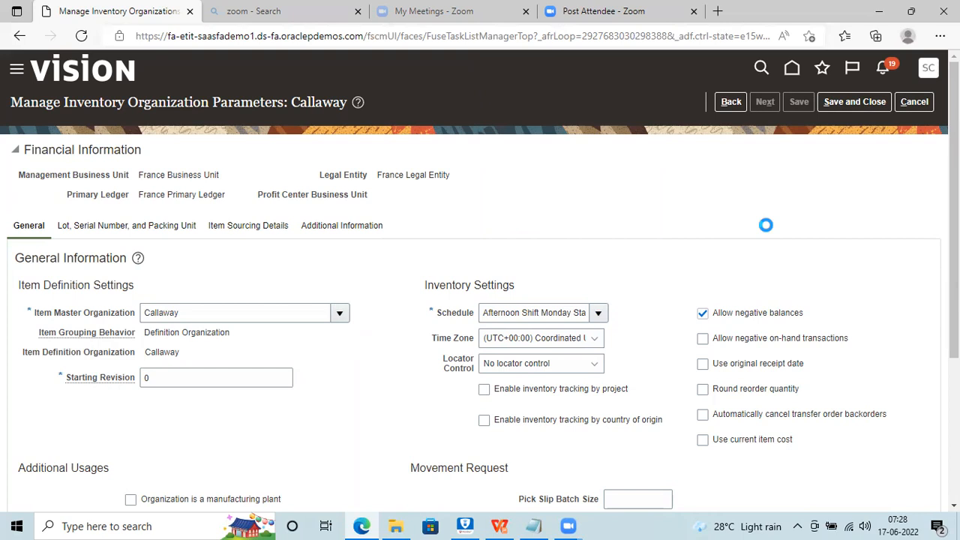
pyautogui.click(859, 94)
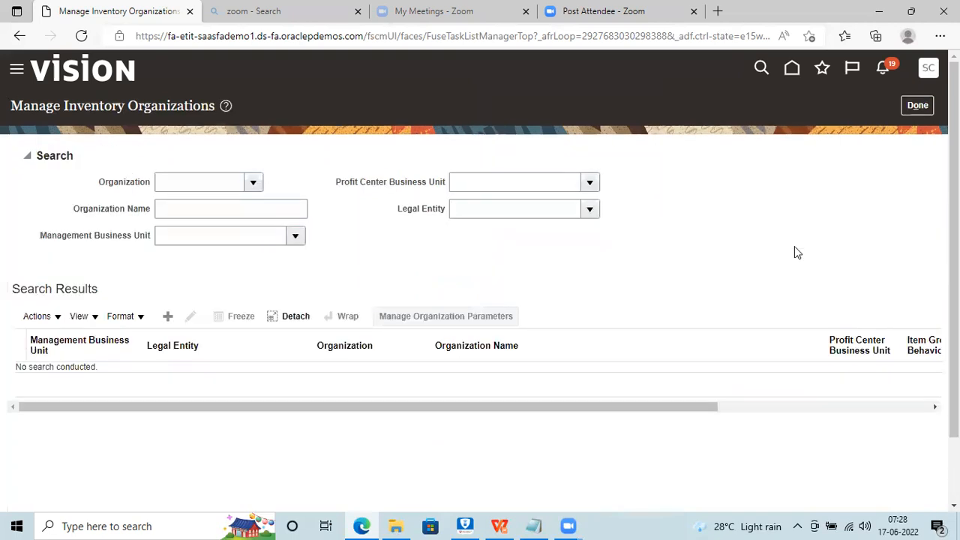
# Search the inventory organizations by the organization name Callaway.
pyautogui.click(205, 208)
pyautogui.write('Caka')
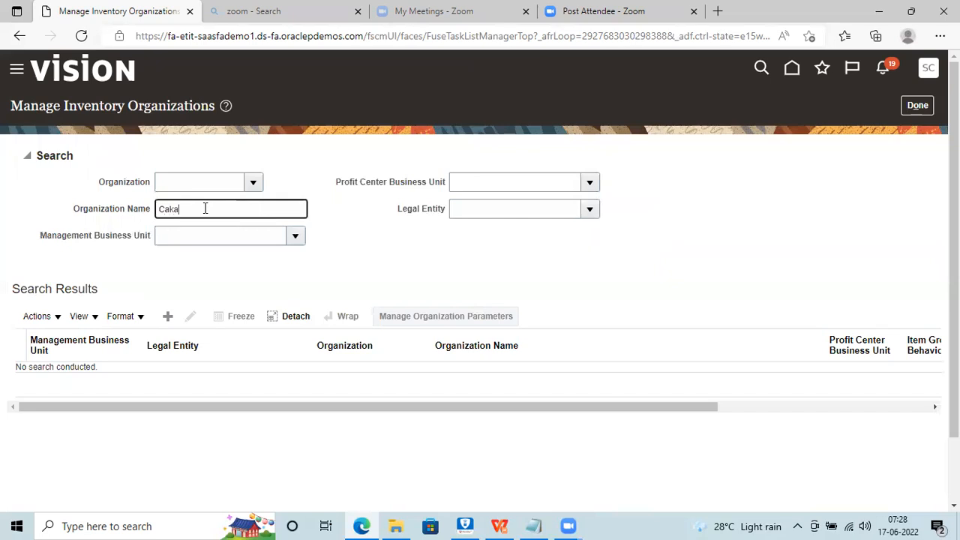
pyautogui.press('BackSpace')
pyautogui.press('BackSpace')
pyautogui.write('la')
pyautogui.press('BackSpace')
pyautogui.write('laway')
# Clear the organization name and search the inventory organizations by organization code 0087.
pyautogui.click(27, 156)
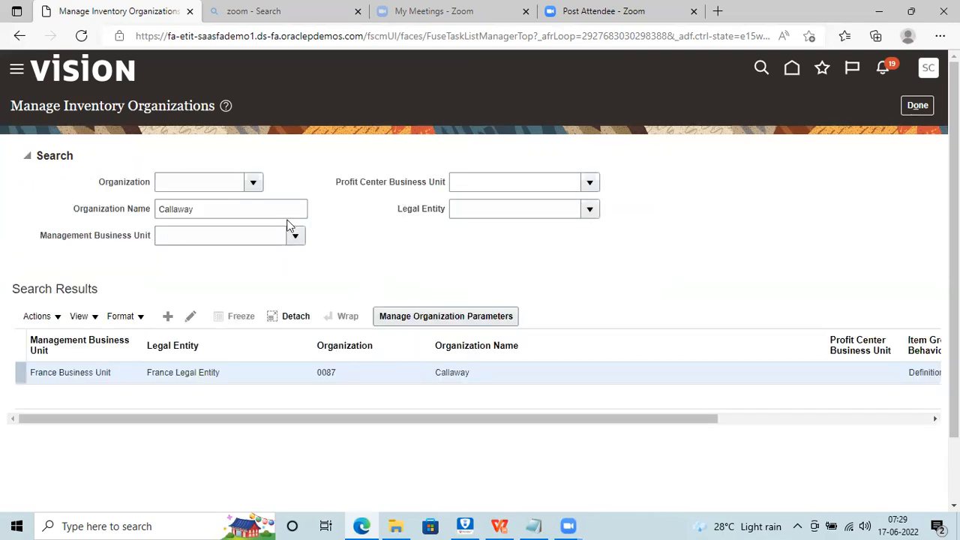
pyautogui.moveTo(215, 204); pyautogui.dragTo(123, 210)
pyautogui.press('BackSpace')
pyautogui.click(187, 177)
pyautogui.write('0087')
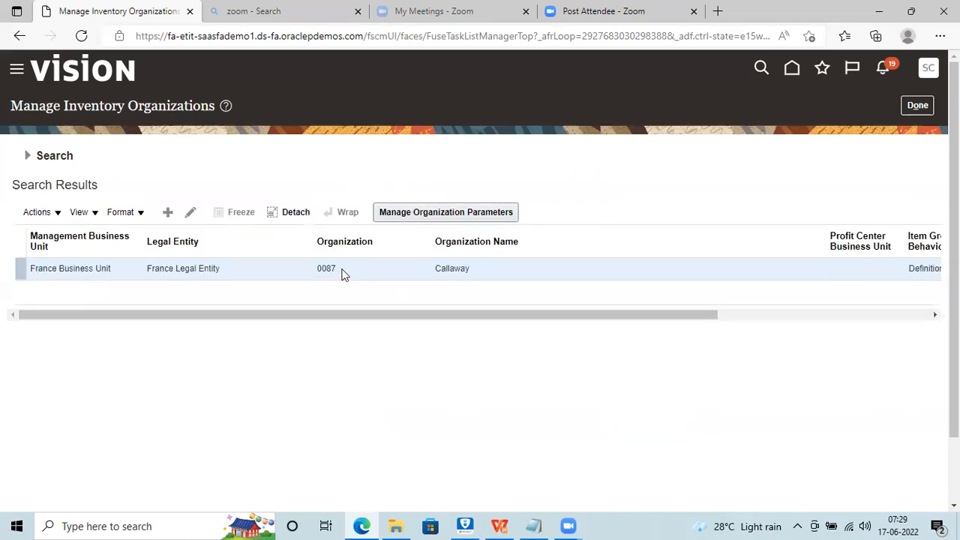
# List all inventory organizations without any search criteria and return to the Procurement setup tasks.
pyautogui.click(26, 155)
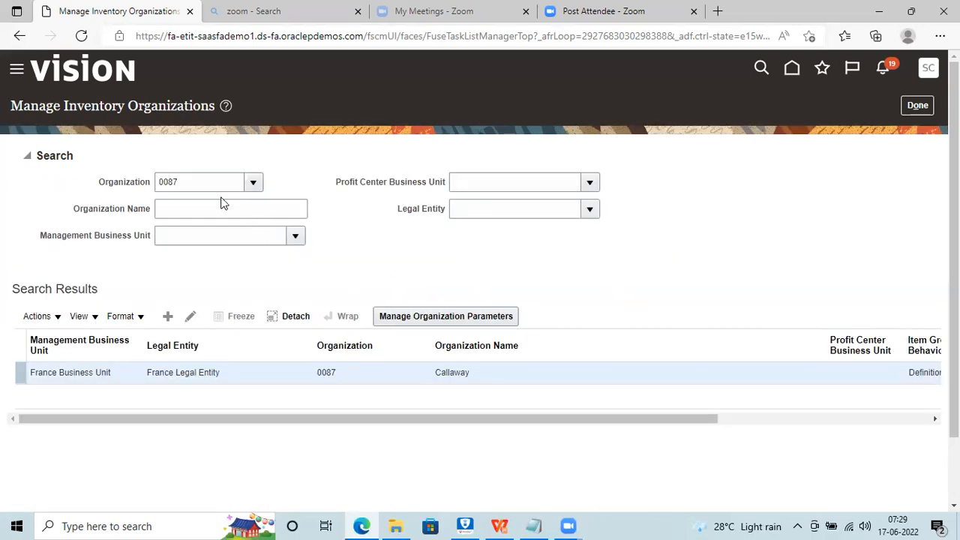
pyautogui.moveTo(196, 182); pyautogui.dragTo(127, 181)
pyautogui.press('BackSpace')
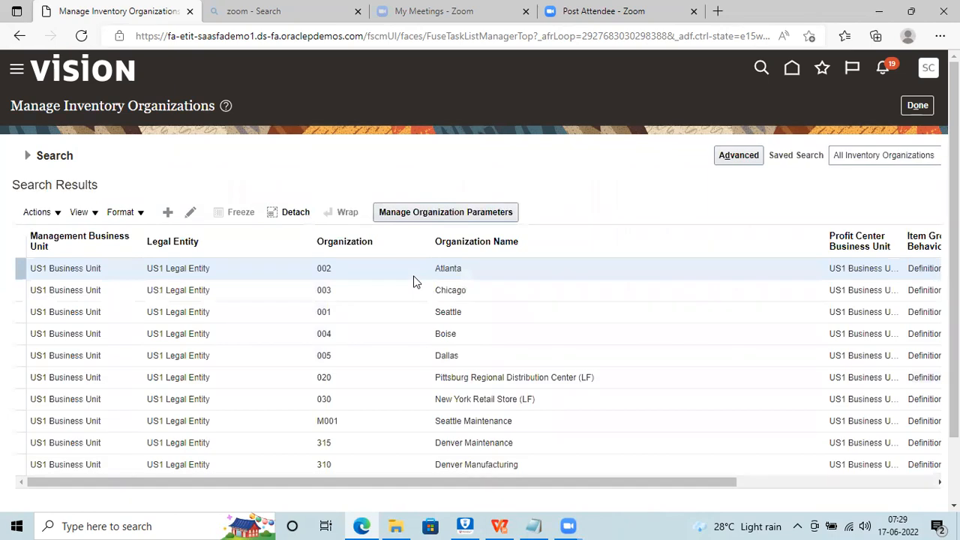
pyautogui.click(28, 157)
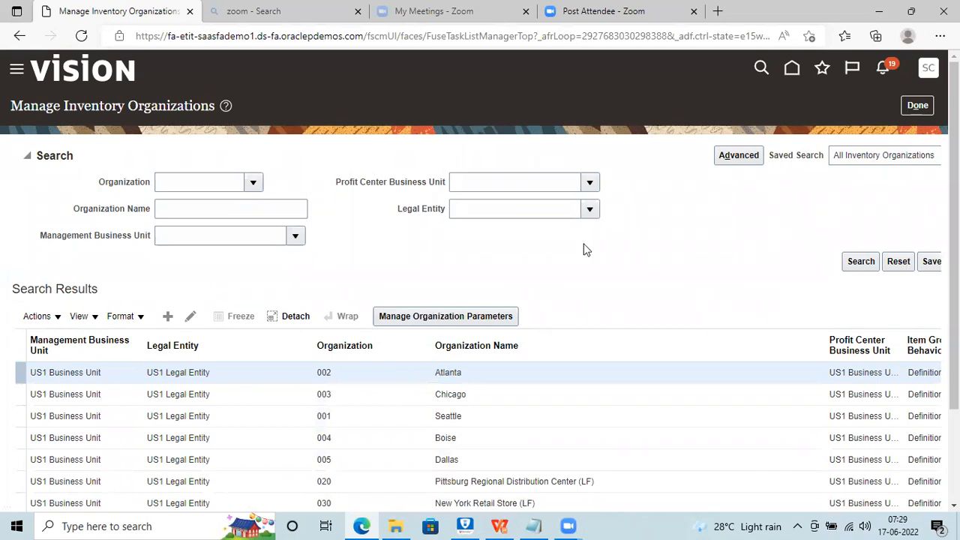
pyautogui.click(182, 209)
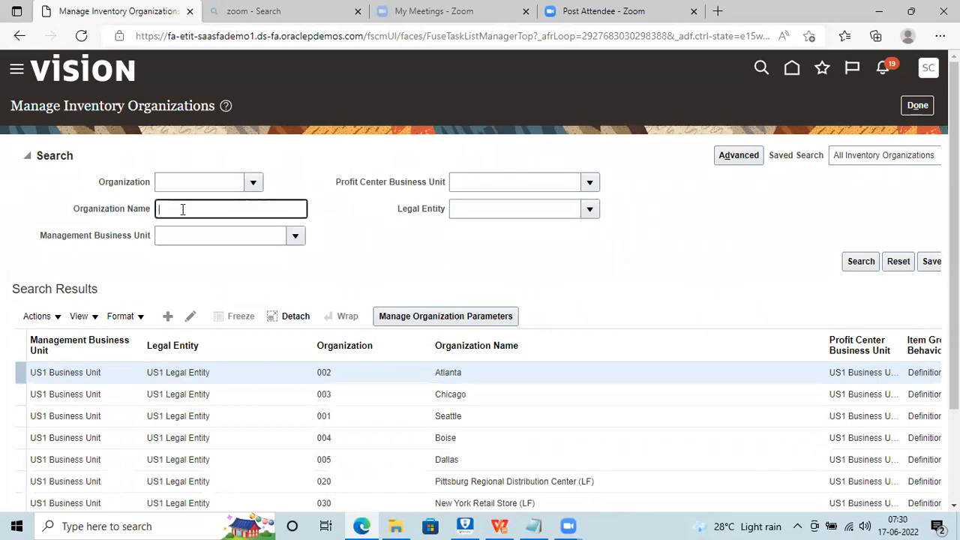
pyautogui.click(917, 105)
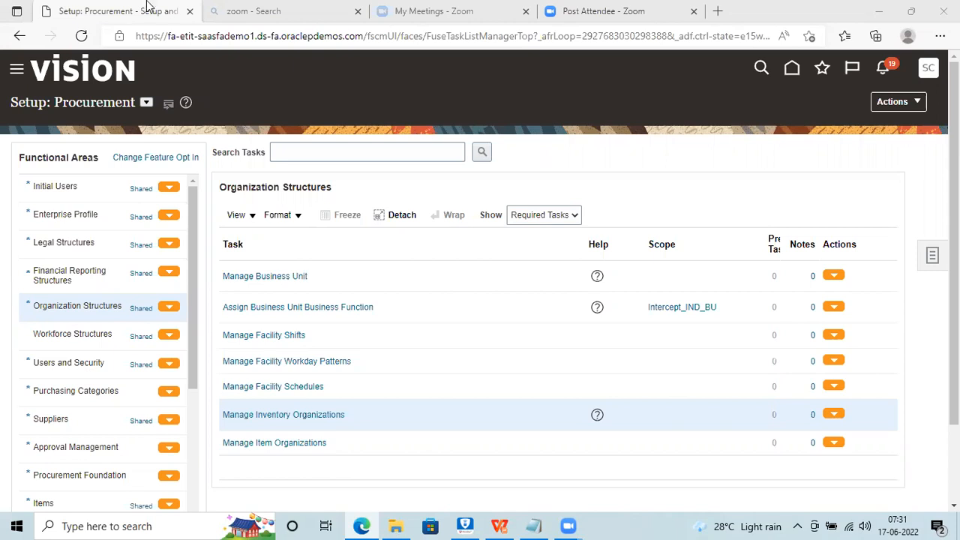
# Return to the home page and open Scheduled Processes among the Tools apps.
pyautogui.click(80, 64)
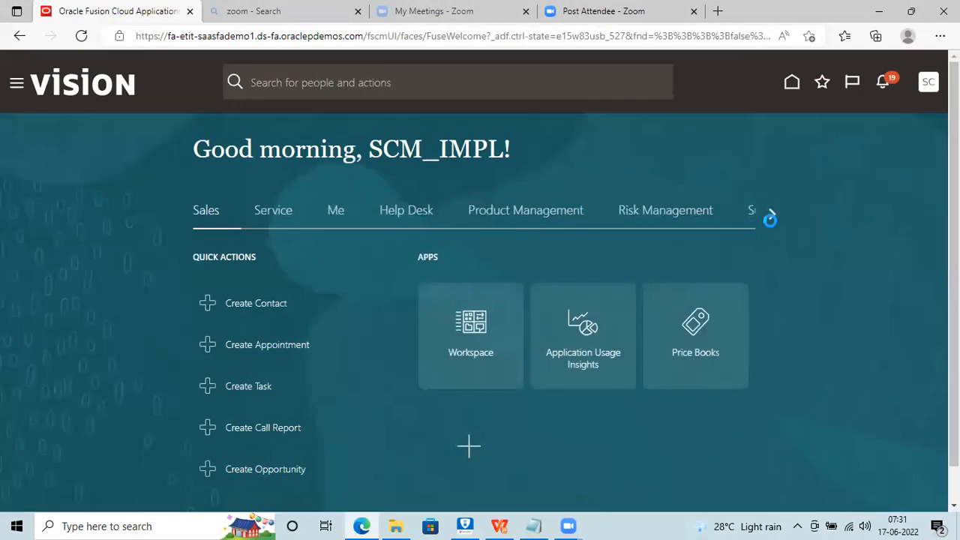
pyautogui.click(769, 213)
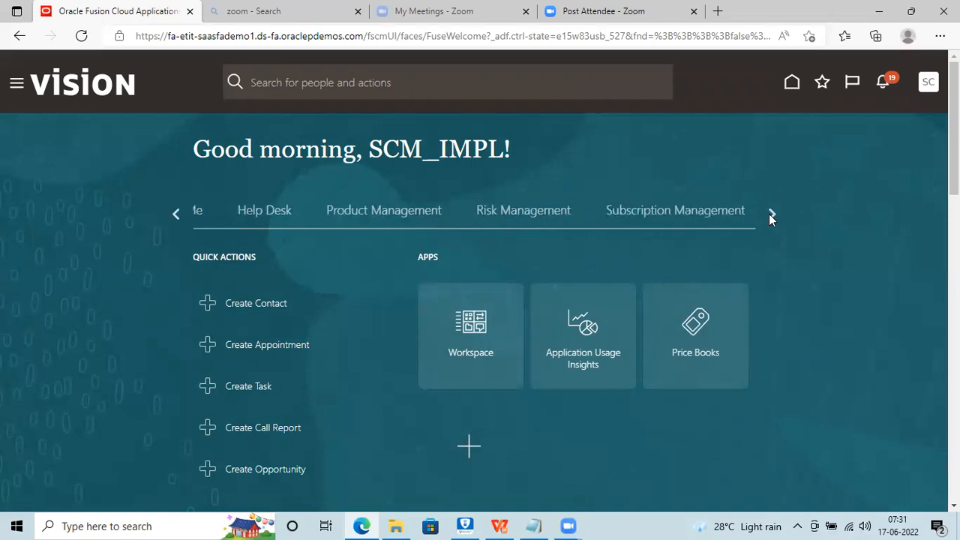
pyautogui.click(770, 214)
pyautogui.click(769, 214)
pyautogui.click(770, 214)
pyautogui.click(770, 213)
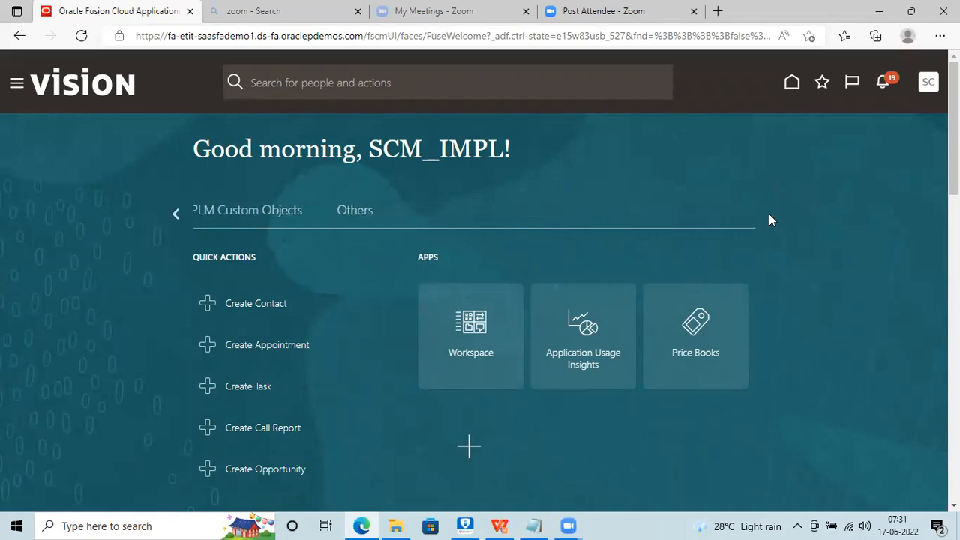
pyautogui.click(178, 214)
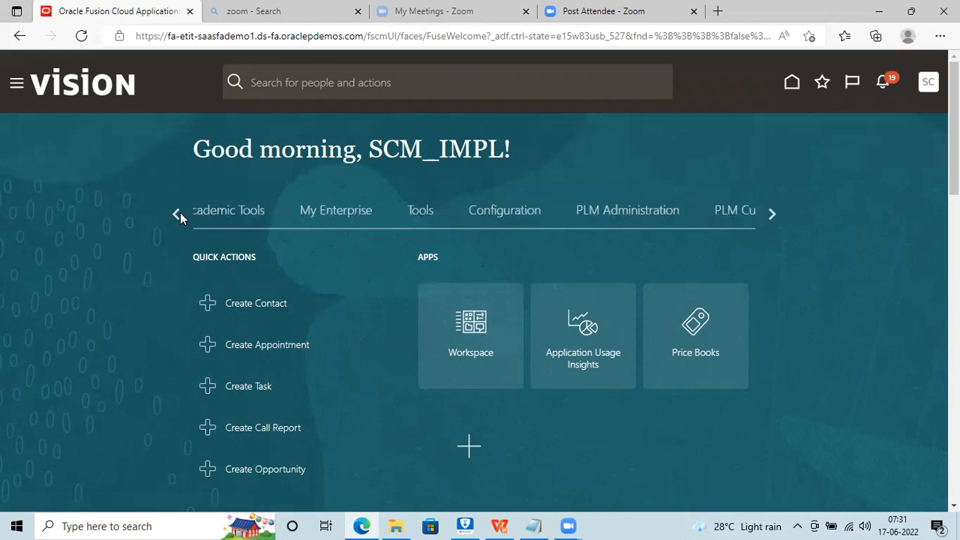
pyautogui.click(437, 216)
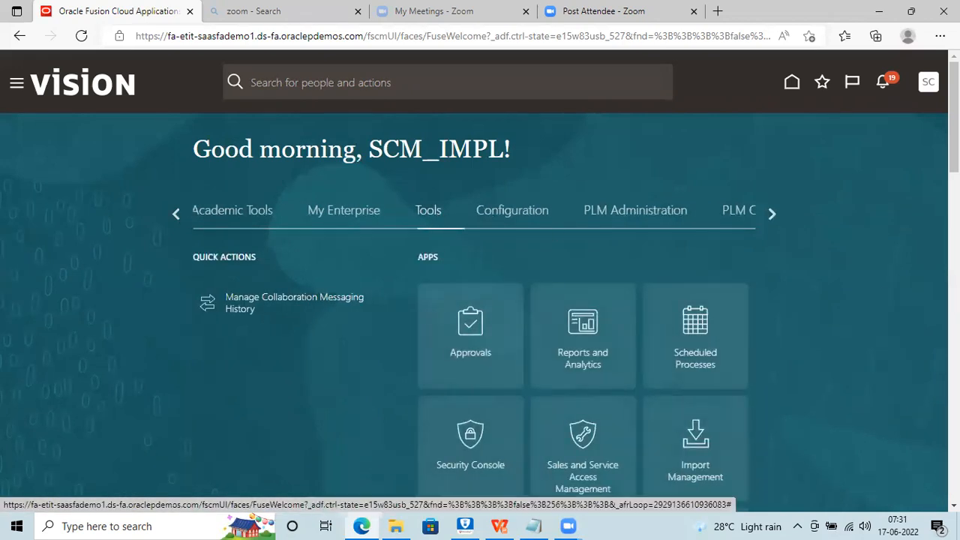
pyautogui.scroll(-2, 773, 212)
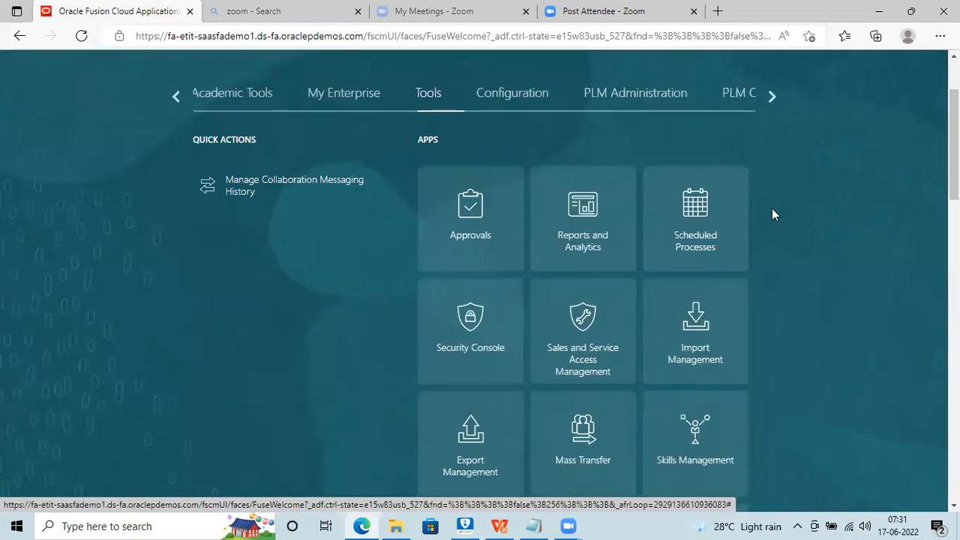
pyautogui.click(713, 222)
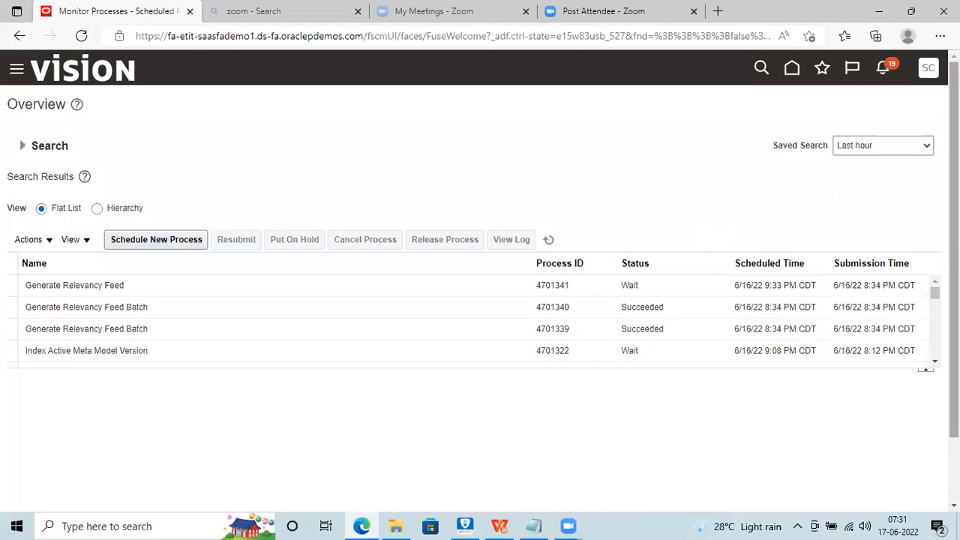
# Examine the names and statuses of the scheduled processes from the last hour.
pyautogui.click(934, 361)
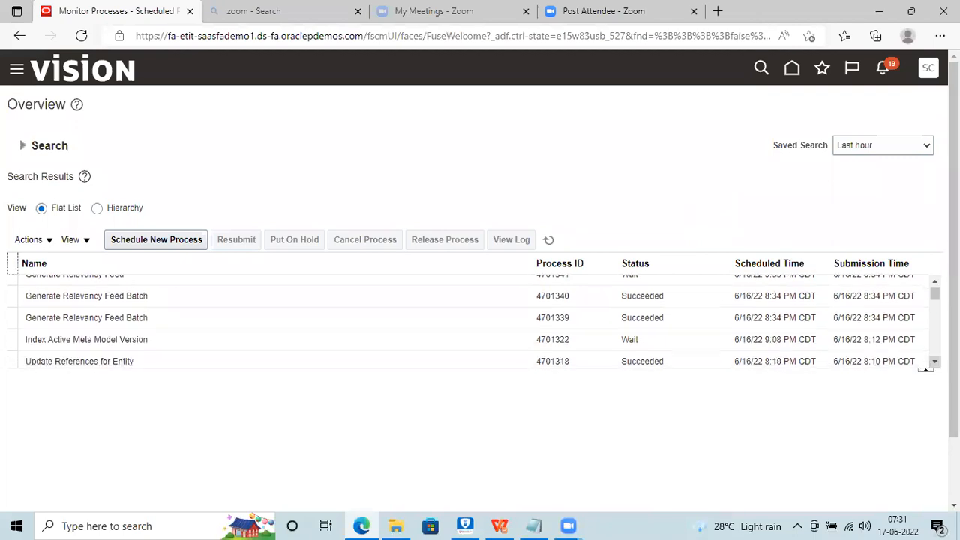
pyautogui.scroll(-2, 480, 321)
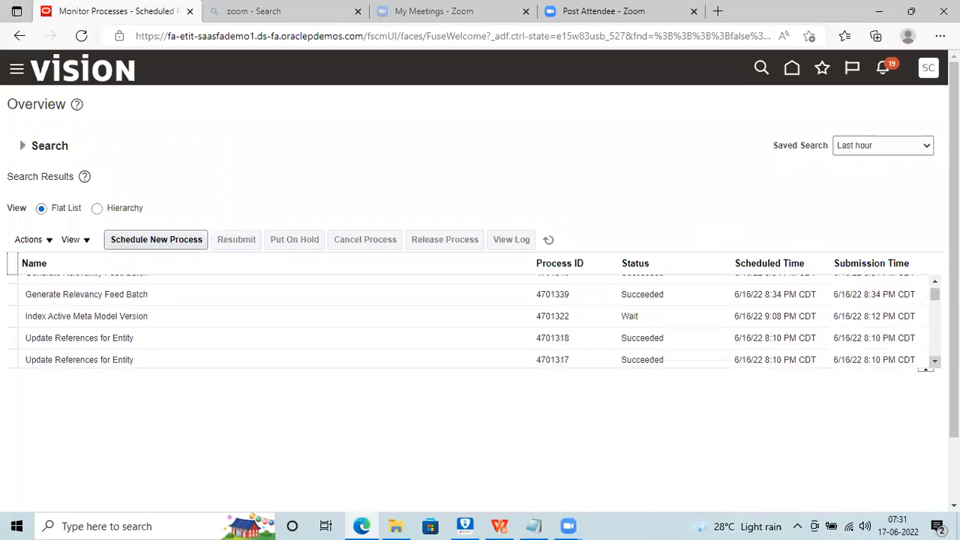
pyautogui.scroll(-4, 480, 321)
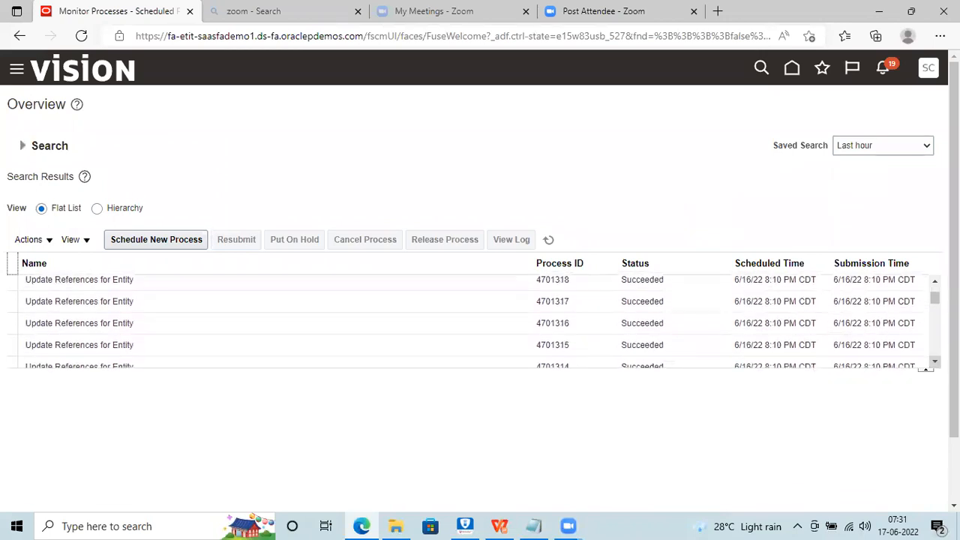
pyautogui.scroll(-4, 481, 321)
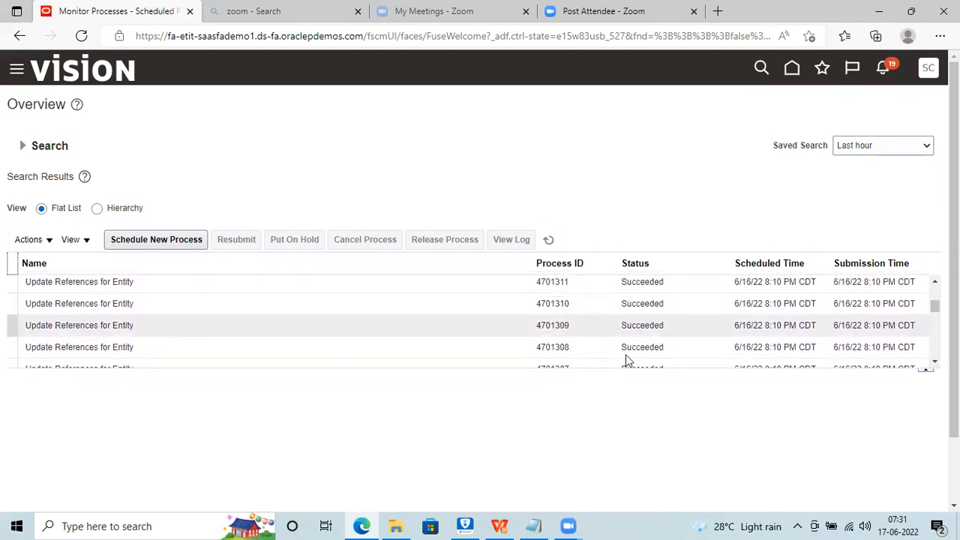
pyautogui.click(934, 361)
pyautogui.click(934, 361)
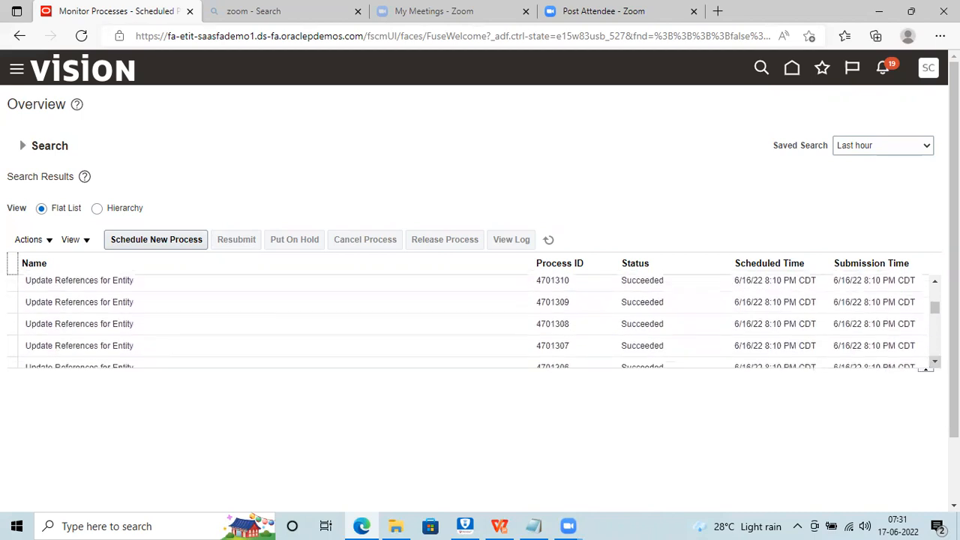
# Examine the remaining Update References for Entity entries and their statuses in the last-hour process list, and return to the home page.
pyautogui.click(935, 361)
pyautogui.click(934, 362)
pyautogui.click(934, 361)
pyautogui.click(934, 361)
pyautogui.click(934, 362)
pyautogui.click(934, 362)
pyautogui.click(934, 362)
pyautogui.click(934, 362)
pyautogui.click(935, 361)
pyautogui.click(934, 362)
pyautogui.click(934, 361)
pyautogui.click(934, 361)
pyautogui.click(934, 362)
pyautogui.click(934, 362)
pyautogui.click(934, 362)
pyautogui.click(934, 361)
pyautogui.click(934, 361)
pyautogui.click(934, 362)
pyautogui.click(934, 361)
pyautogui.click(934, 361)
pyautogui.click(934, 361)
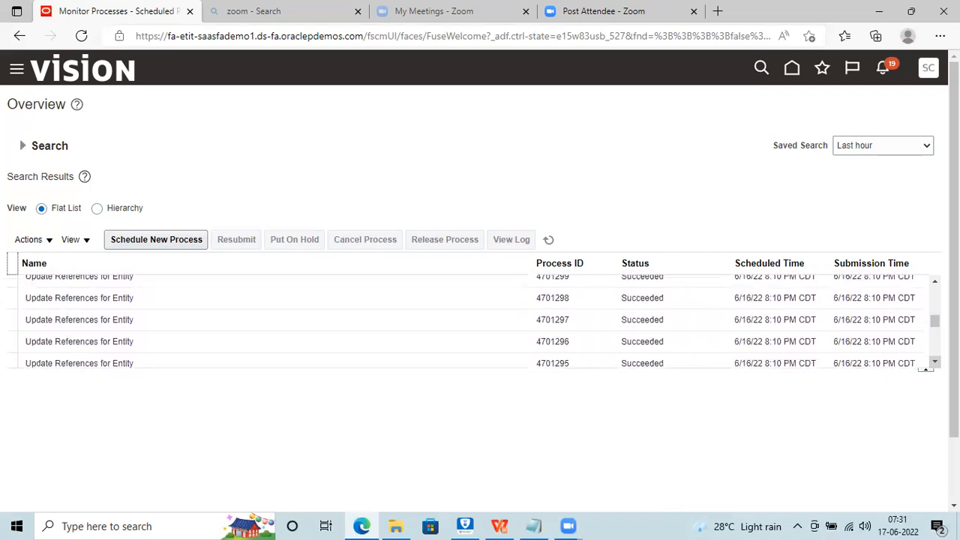
pyautogui.click(934, 361)
pyautogui.click(935, 362)
pyautogui.click(934, 361)
pyautogui.click(935, 361)
pyautogui.click(934, 361)
pyautogui.click(934, 361)
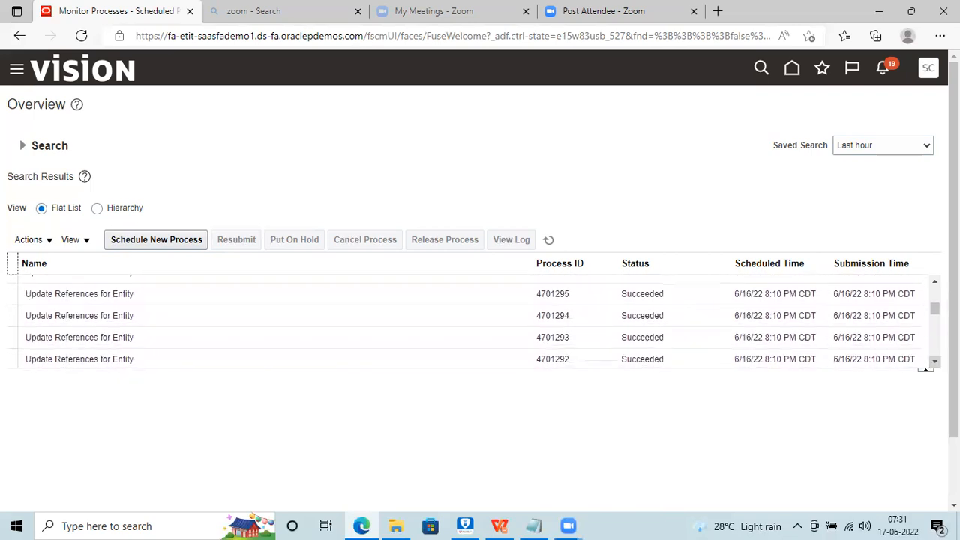
pyautogui.click(934, 361)
pyautogui.click(934, 361)
pyautogui.click(934, 361)
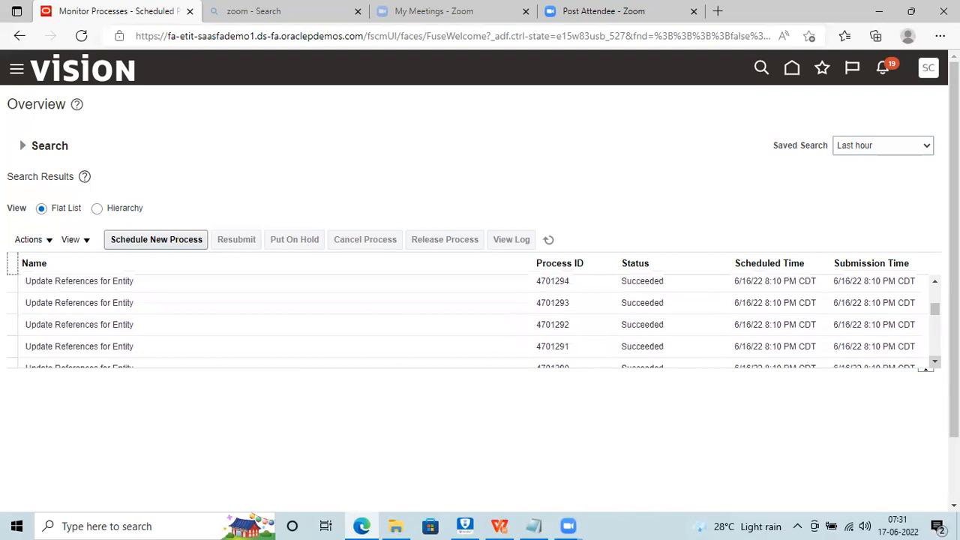
pyautogui.click(934, 361)
pyautogui.click(934, 362)
pyautogui.click(934, 361)
pyautogui.click(934, 361)
pyautogui.click(934, 361)
pyautogui.click(934, 361)
pyautogui.click(934, 361)
pyautogui.click(934, 362)
pyautogui.click(934, 362)
pyautogui.click(934, 362)
pyautogui.click(934, 362)
pyautogui.click(934, 361)
pyautogui.click(935, 361)
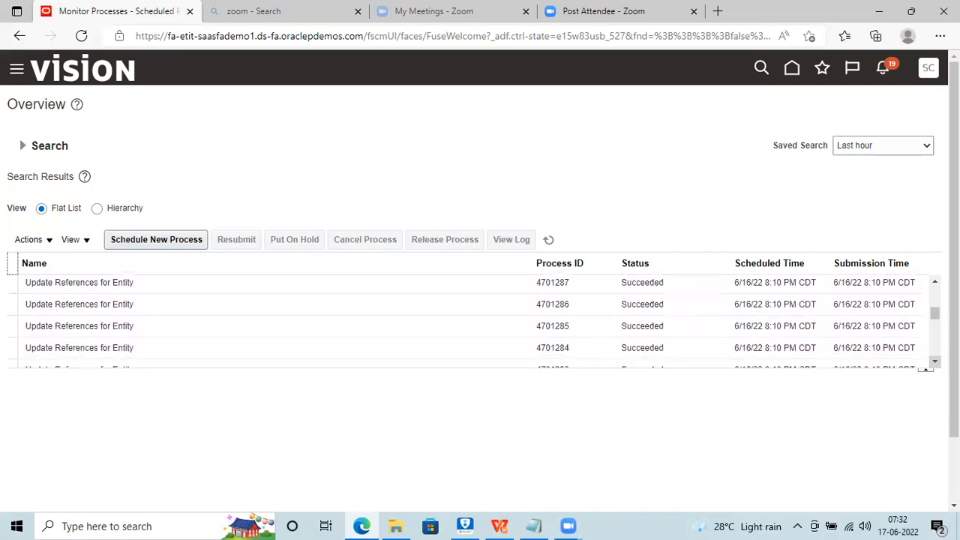
pyautogui.click(934, 362)
pyautogui.click(934, 362)
pyautogui.click(934, 361)
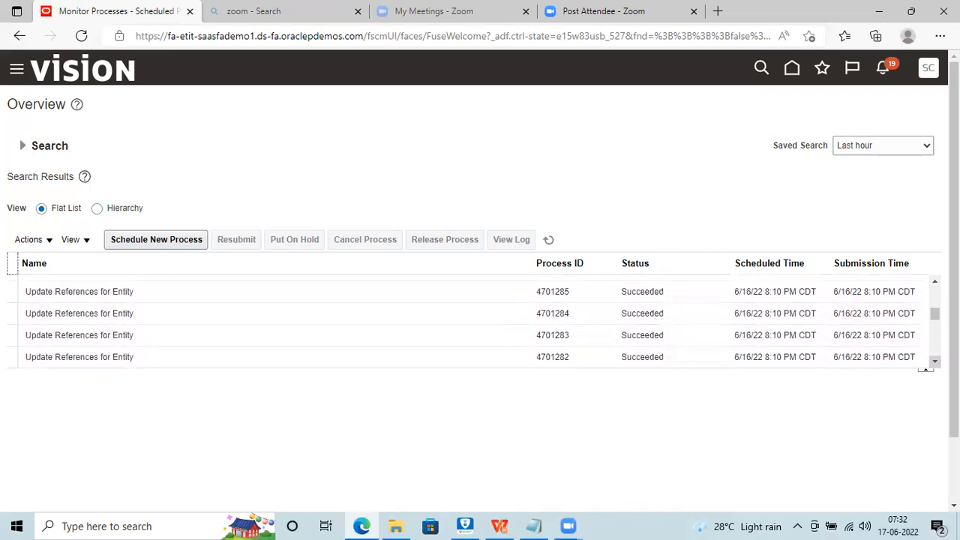
pyautogui.click(934, 362)
pyautogui.click(934, 361)
pyautogui.click(934, 361)
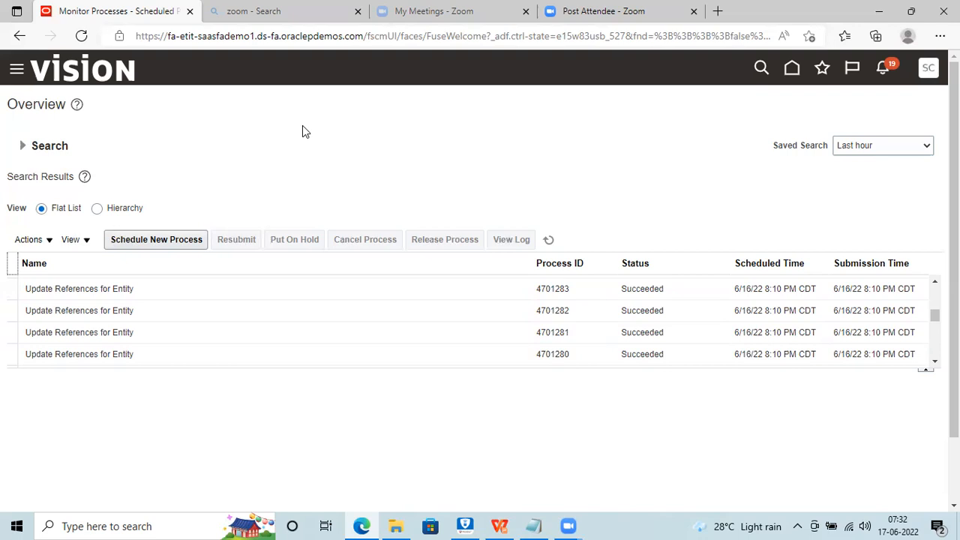
pyautogui.click(80, 82)
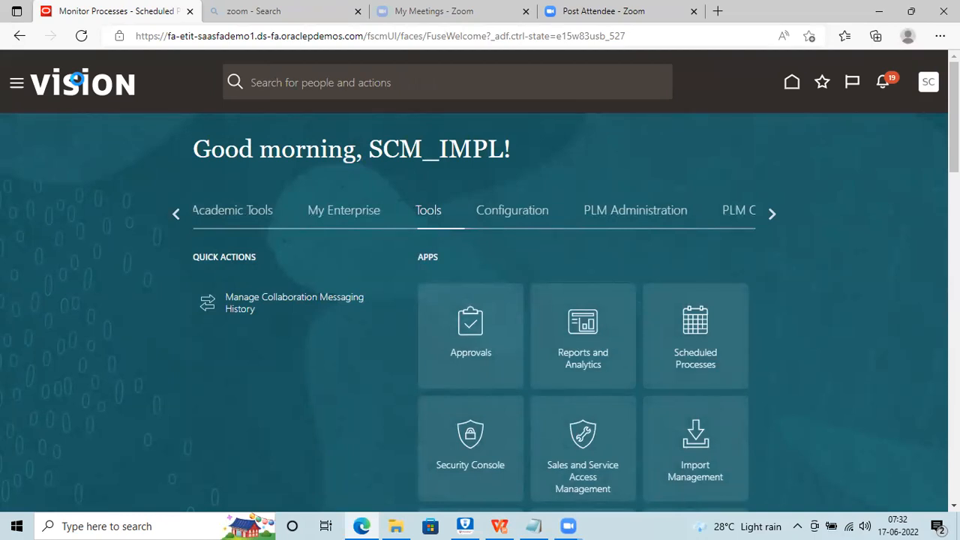
# Switch to the Oracle Inventory Overview presentation in WPS Office and start its slide show from the beginning.
pyautogui.click(507, 524)
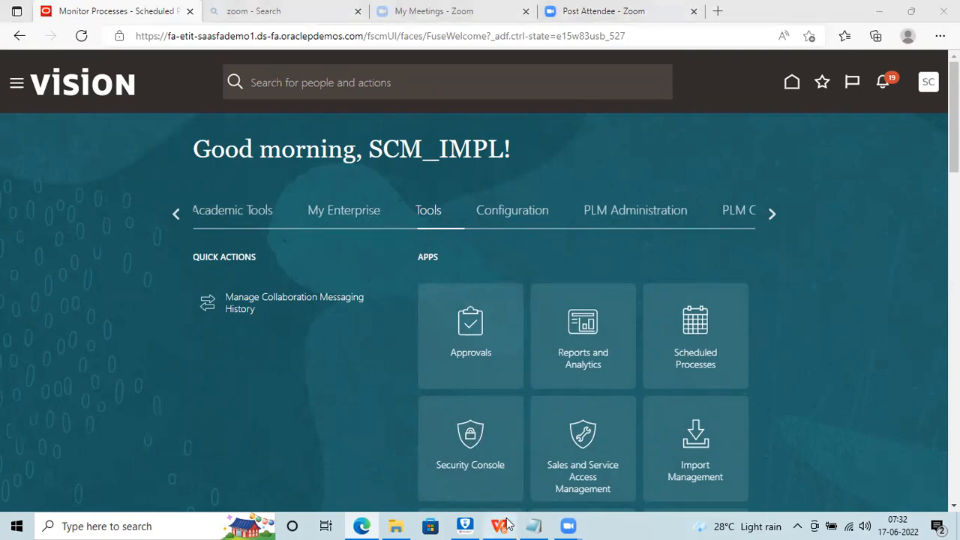
pyautogui.click(81, 160)
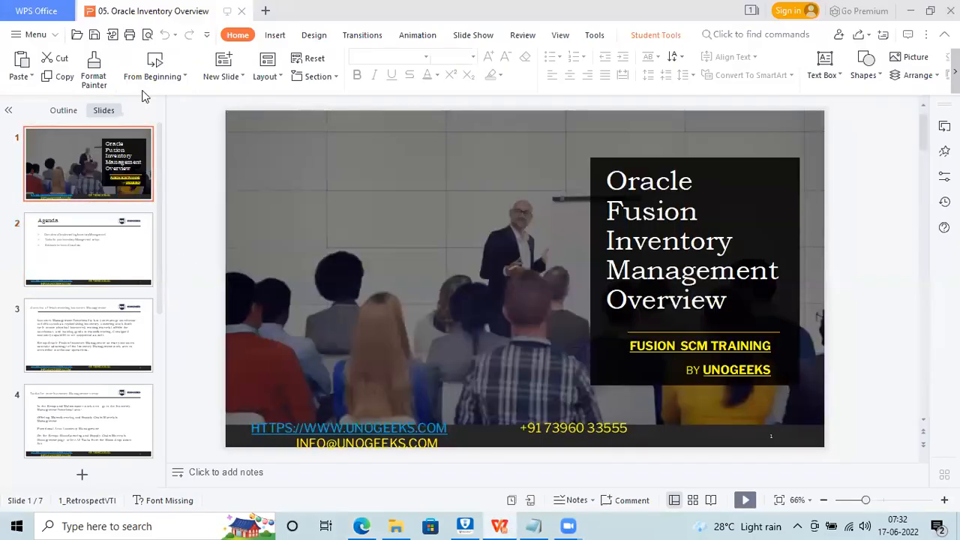
pyautogui.click(154, 76)
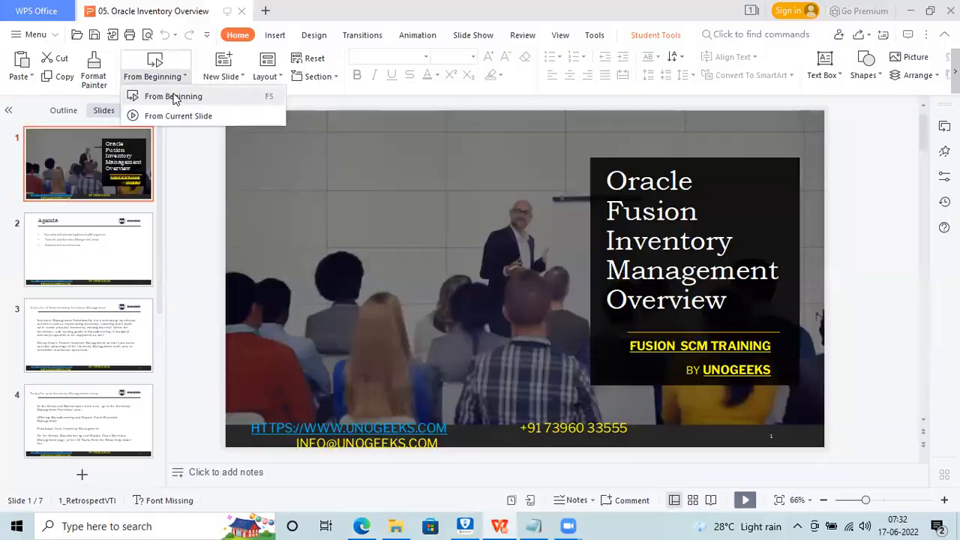
pyautogui.click(173, 97)
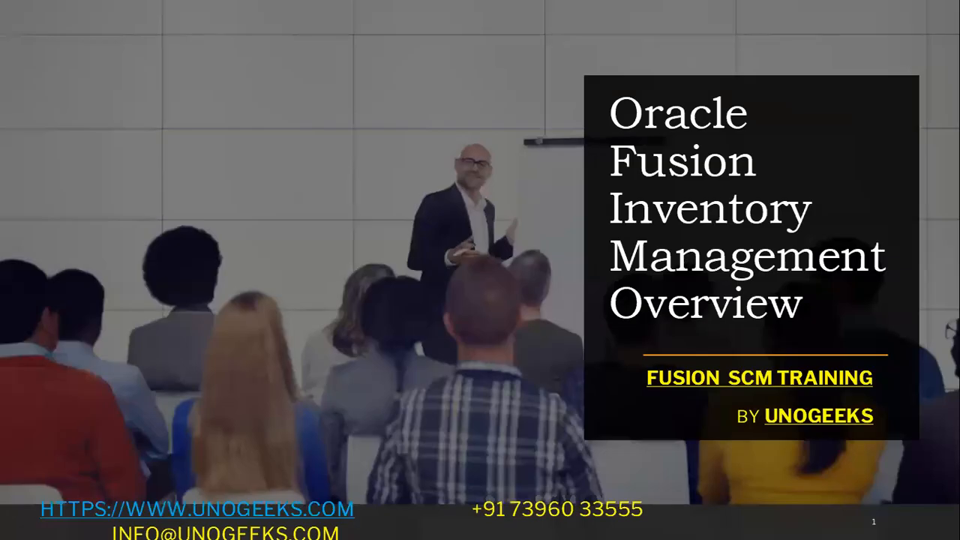